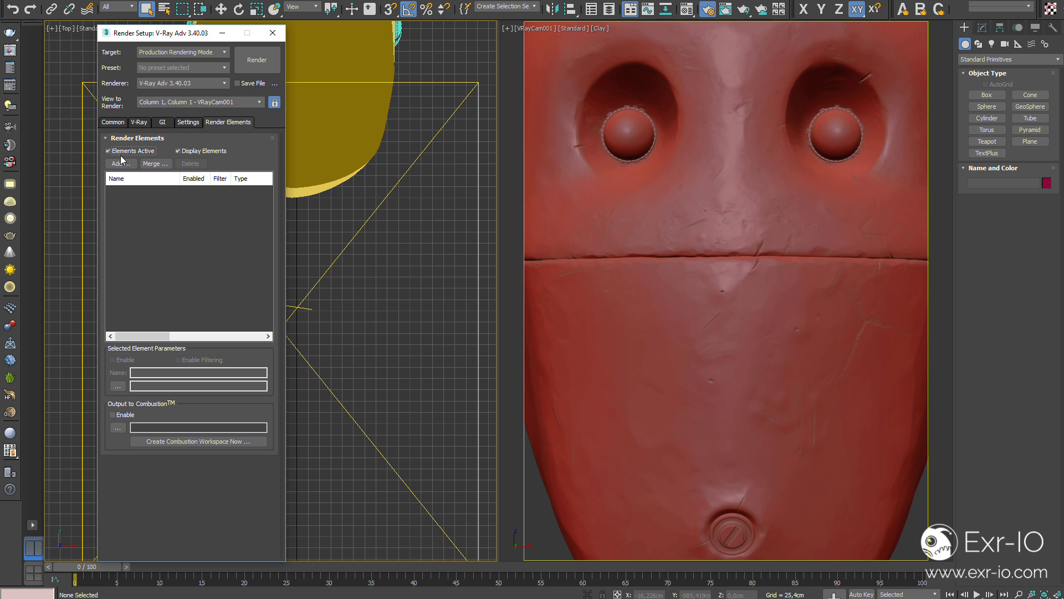
- Add the VRayGlobalIllumination, VRayLighting, VRayReflection, VRayRefraction and VRaySpecular render elements to the render setup
{"action": "left_click", "coordinate": [121, 163]}
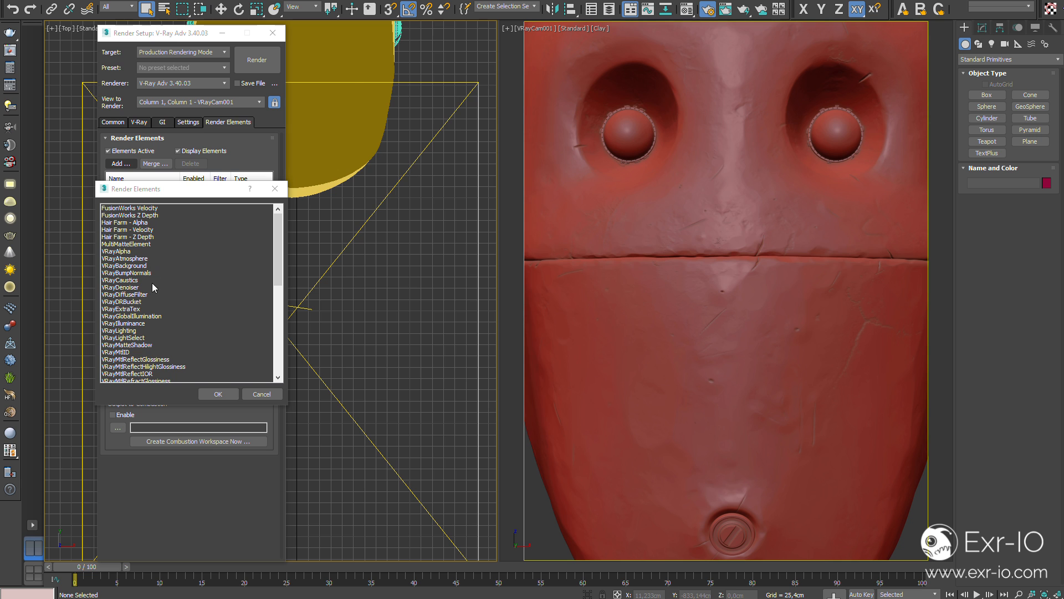
{"action": "left_click", "coordinate": [148, 317]}
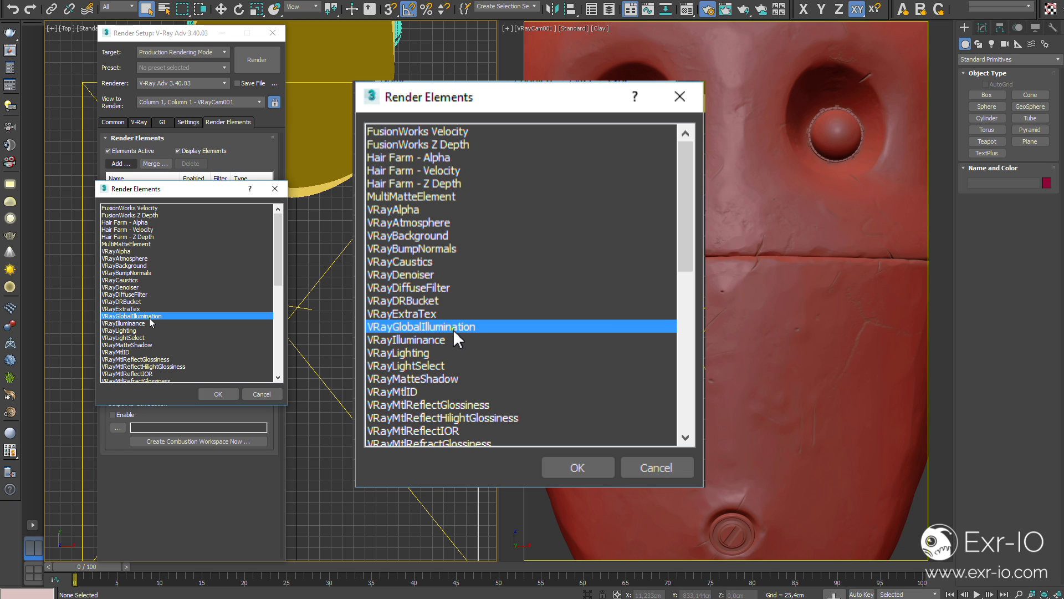
{"action": "left_click", "coordinate": [137, 331], "text": "ctrl"}
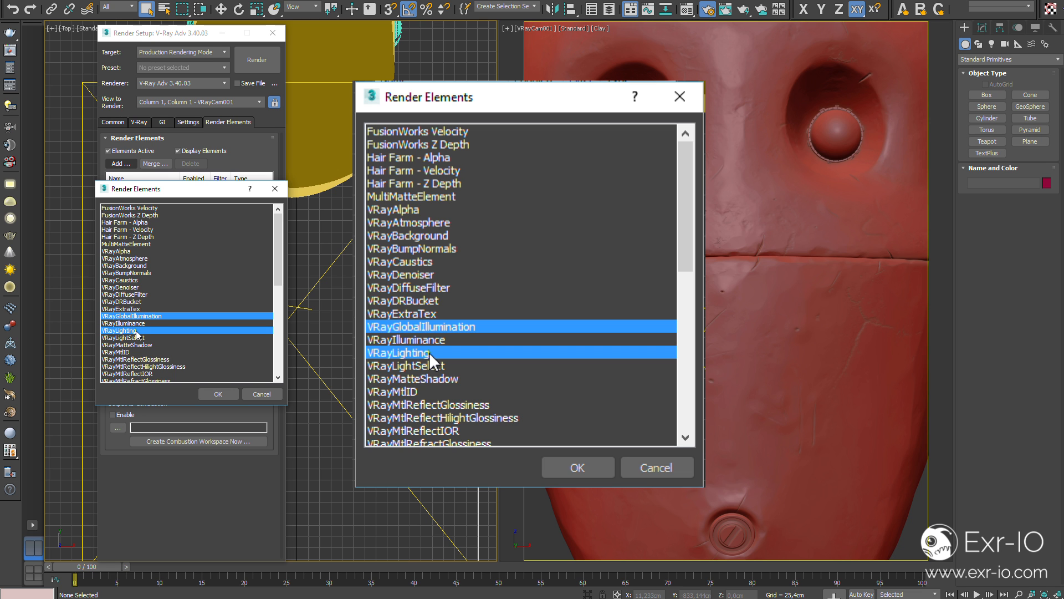
{"action": "scroll", "coordinate": [137, 333], "scroll_direction": "down", "scroll_amount": 4}
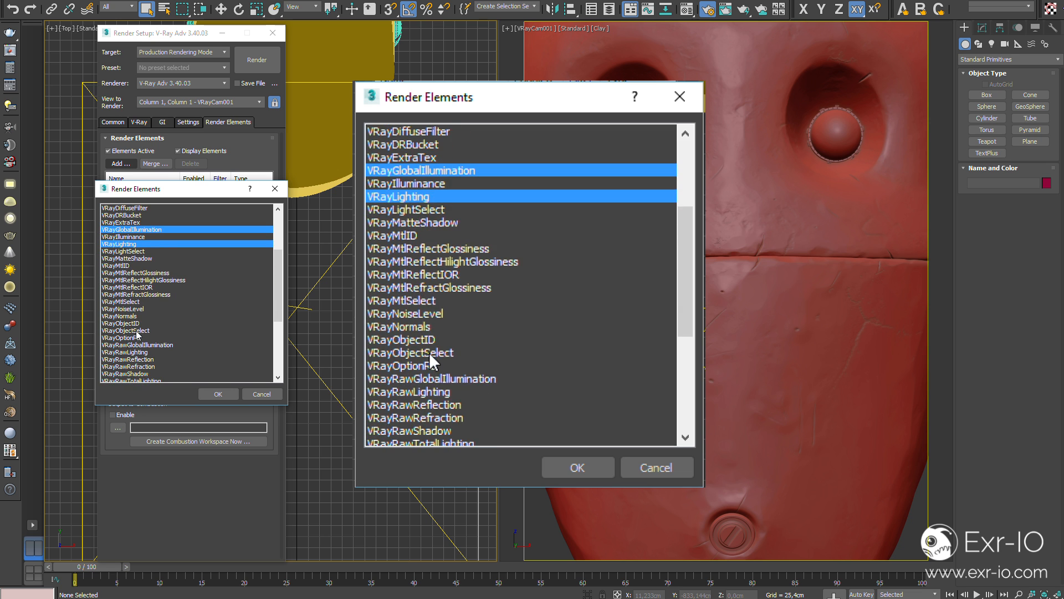
{"action": "scroll", "coordinate": [137, 333], "scroll_direction": "down", "scroll_amount": 3}
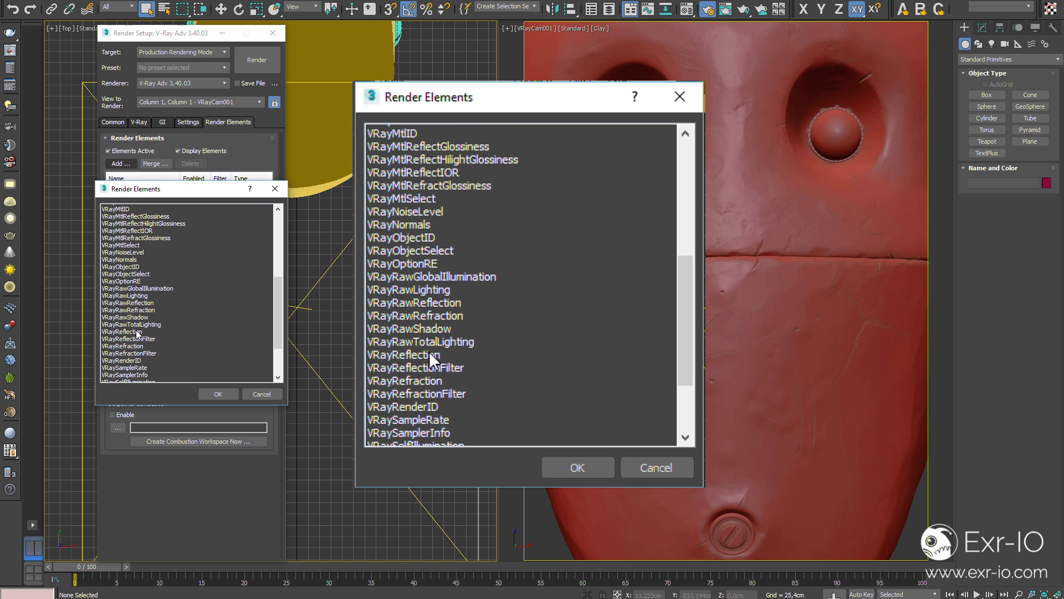
{"action": "scroll", "coordinate": [137, 333], "scroll_direction": "down", "scroll_amount": 1}
{"action": "left_click", "coordinate": [138, 338], "text": "ctrl"}
{"action": "scroll", "coordinate": [153, 338], "scroll_direction": "down", "scroll_amount": 1}
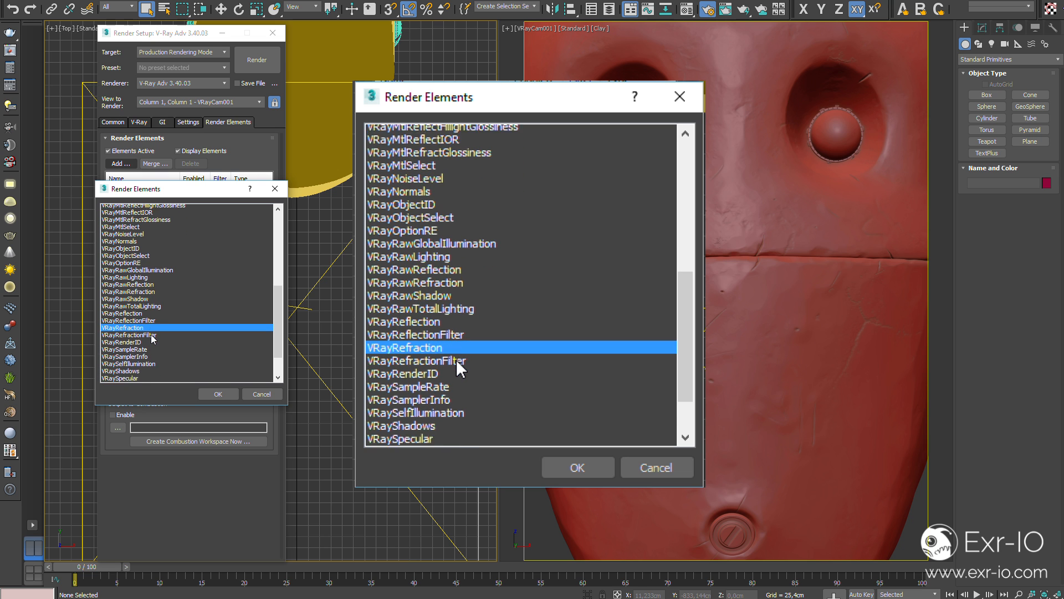
{"action": "scroll", "coordinate": [153, 338], "scroll_direction": "down", "scroll_amount": 2}
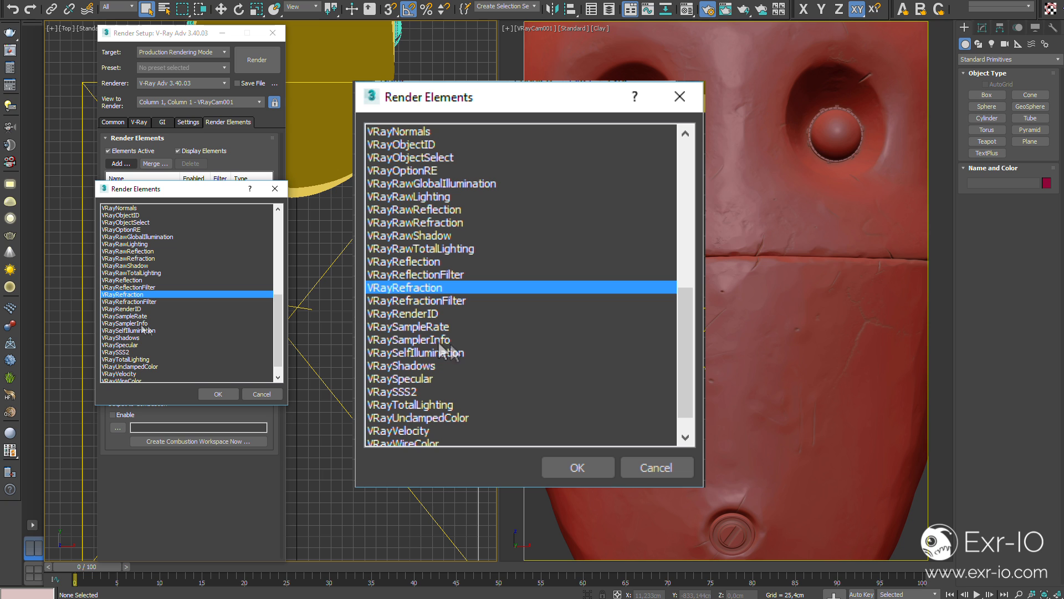
{"action": "left_click", "coordinate": [137, 281], "text": "ctrl"}
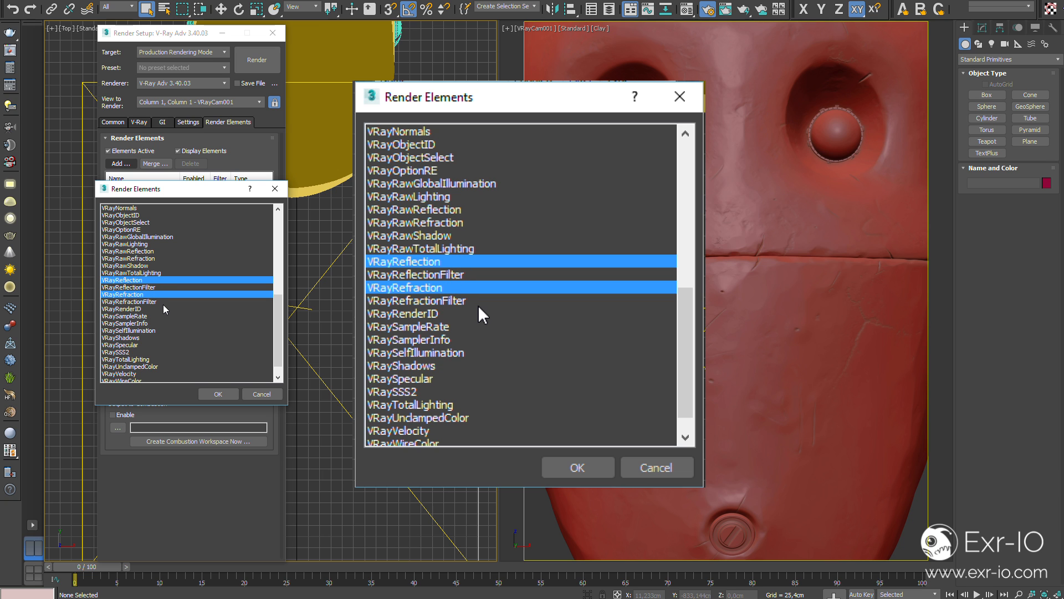
{"action": "scroll", "coordinate": [164, 309], "scroll_direction": "down", "scroll_amount": 1}
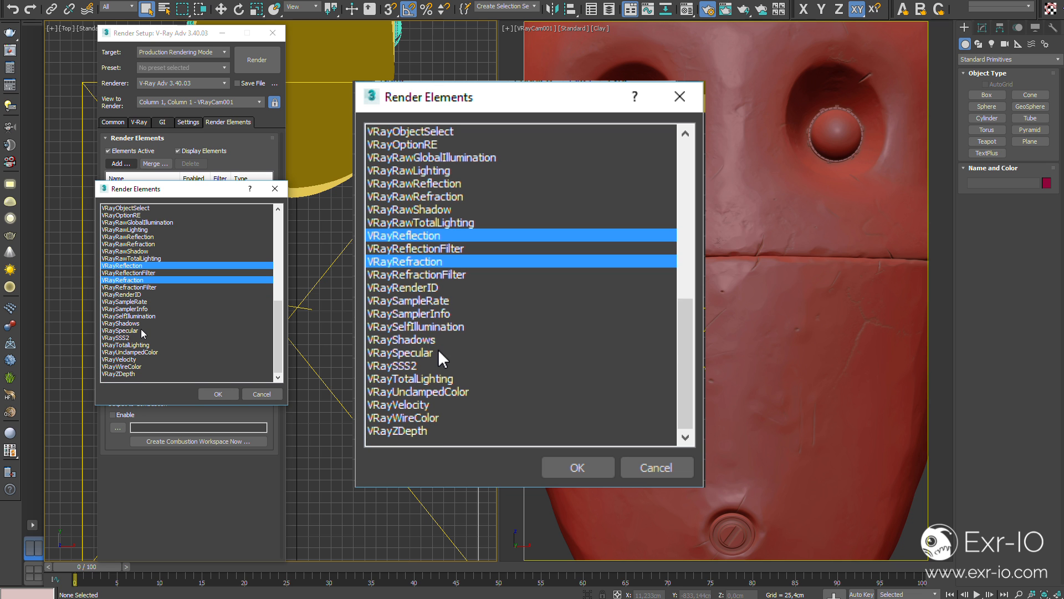
{"action": "left_click", "coordinate": [142, 331], "text": "ctrl"}
{"action": "left_click", "coordinate": [217, 394]}
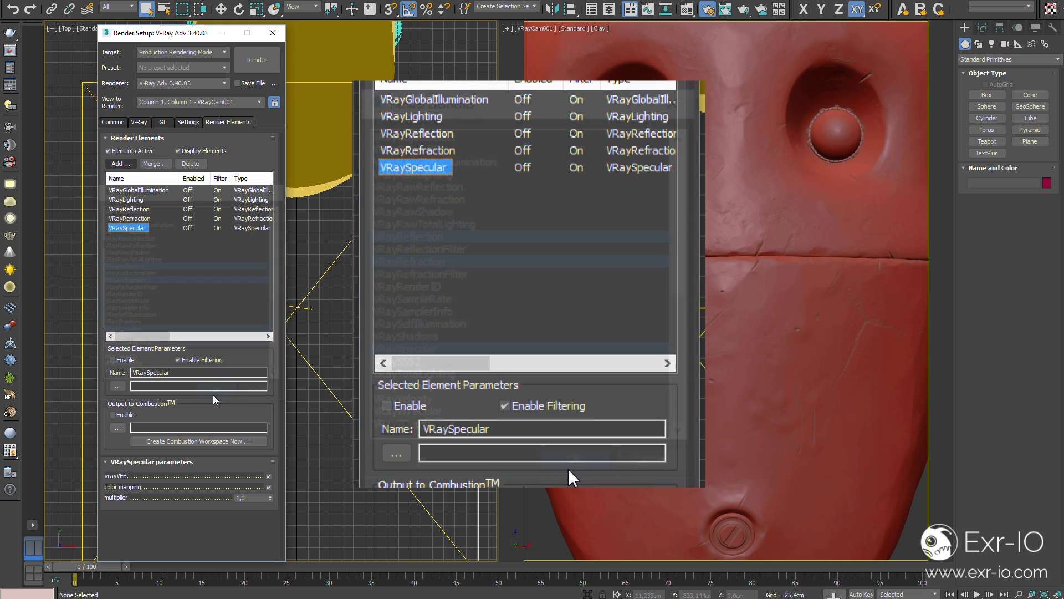
{"action": "left_click", "coordinate": [144, 191]}
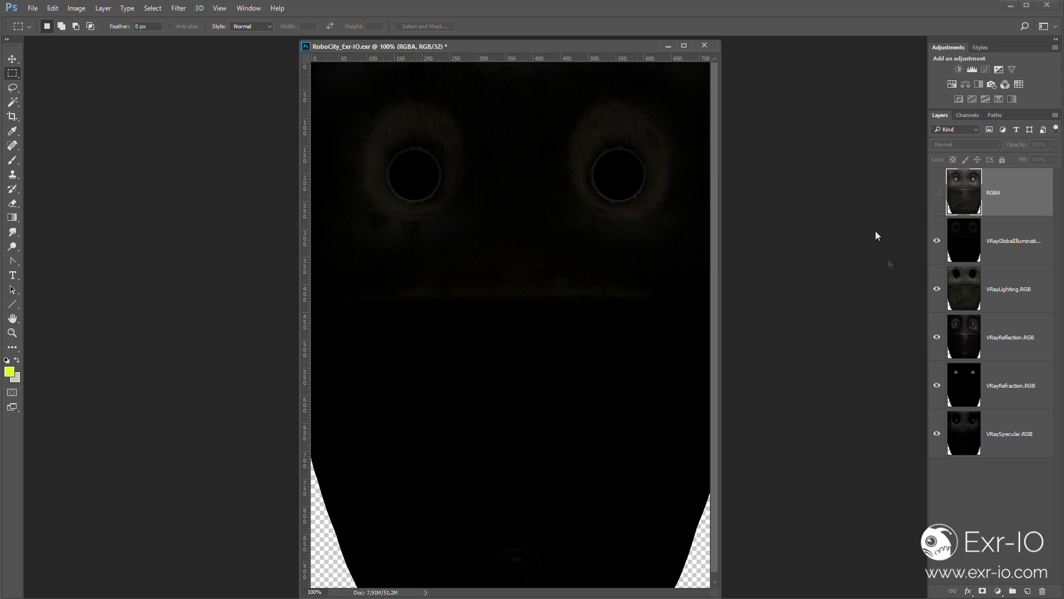
- Switch to Photoshop and hide the RGBA layer and all five VRay pass layers one after another in RoboCity_Exr-IO.exr
{"action": "left_click", "coordinate": [1009, 250]}
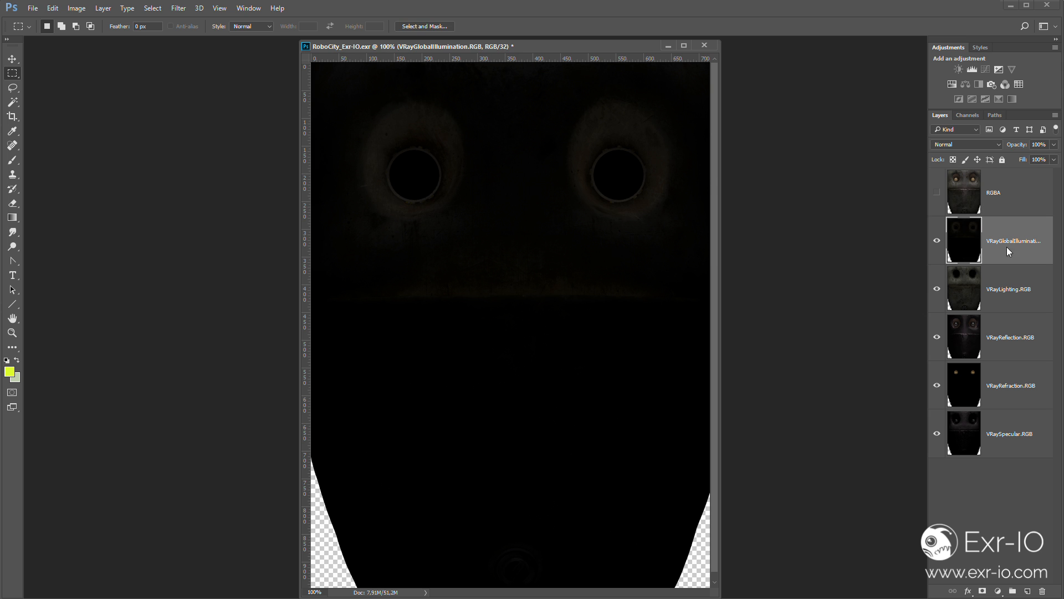
{"action": "left_click", "coordinate": [938, 241]}
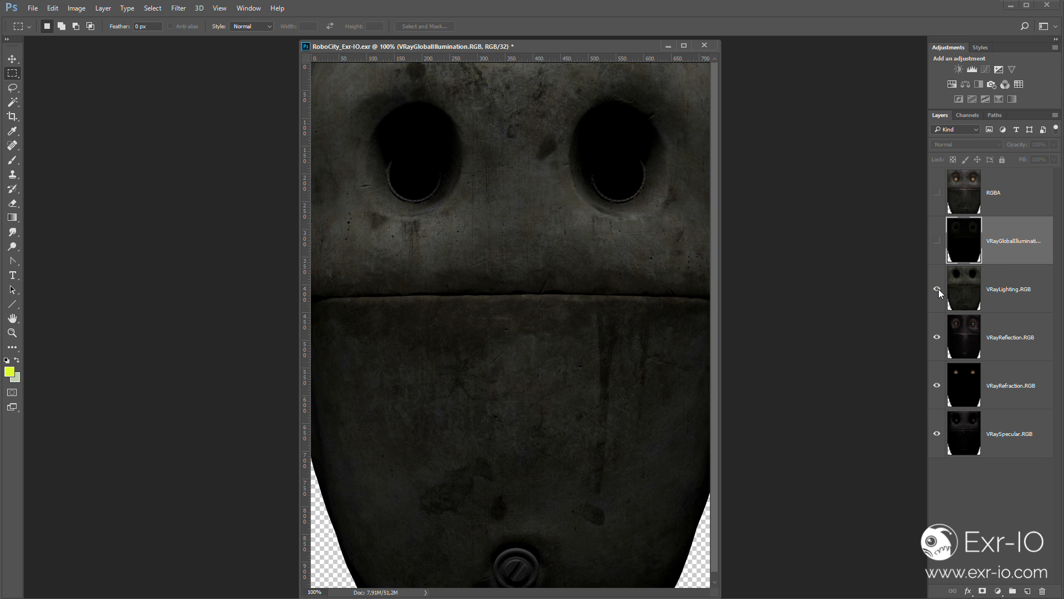
{"action": "left_click", "coordinate": [937, 288]}
{"action": "left_click", "coordinate": [937, 337]}
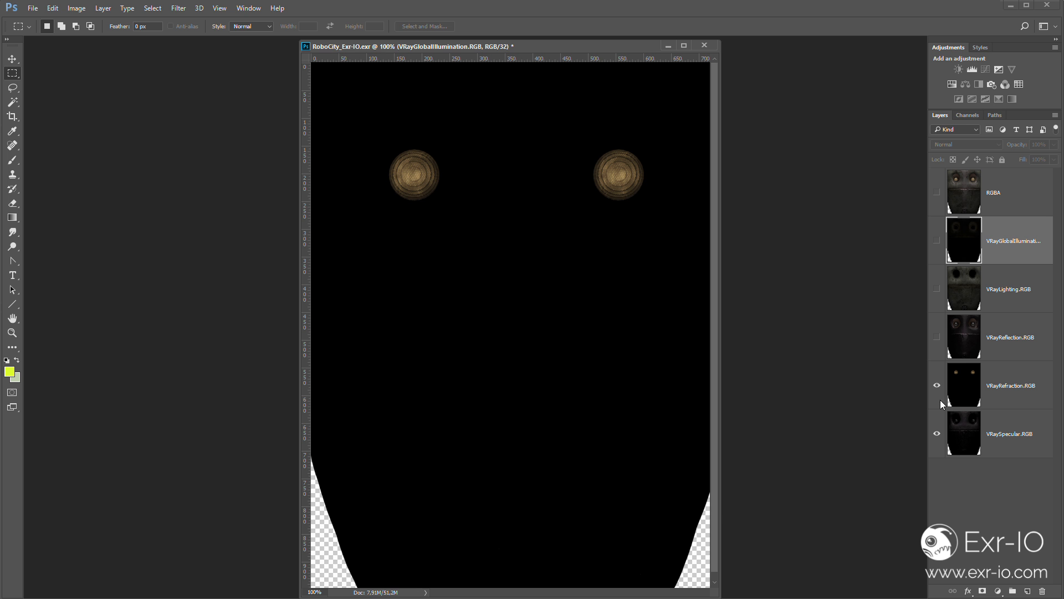
{"action": "left_click", "coordinate": [937, 386]}
{"action": "left_click", "coordinate": [937, 434]}
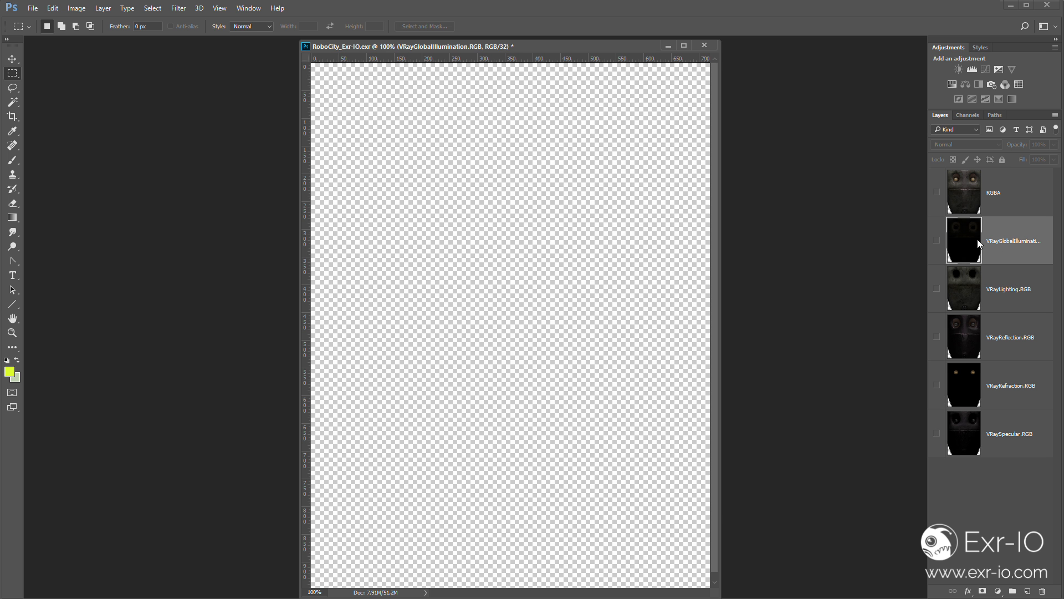
- Move the VRayGlobalIllumination layer to the bottom of the layer stack and make it visible
{"action": "left_click_drag", "start_coordinate": [980, 244], "coordinate": [978, 438]}
{"action": "left_click", "coordinate": [937, 433]}
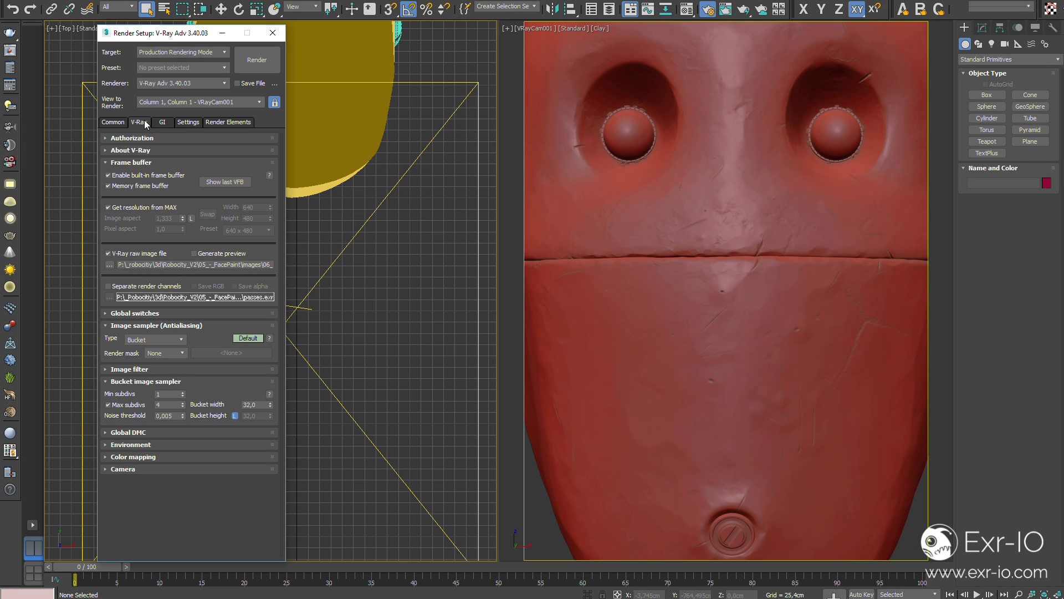
- In 3ds Max, set the V-Ray raw image output to robo_Exr-IO_.exr in OpenEXR format and render the VRayCam001 view
{"action": "left_click", "coordinate": [121, 256]}
{"action": "left_click", "coordinate": [121, 256]}
{"action": "left_click", "coordinate": [109, 265]}
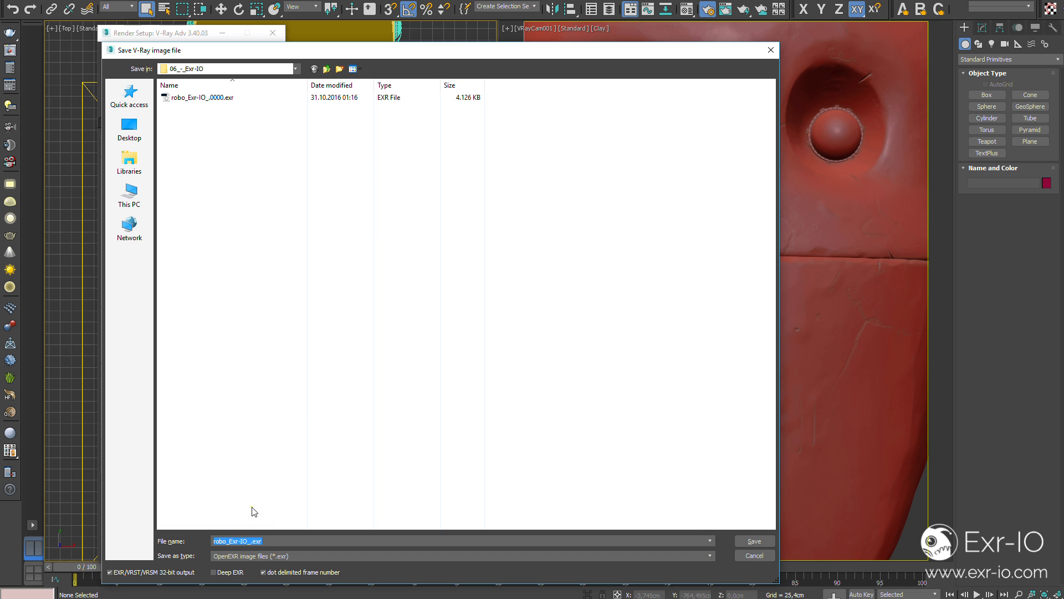
{"action": "left_click", "coordinate": [269, 501]}
{"action": "double_click", "coordinate": [261, 541]}
{"action": "left_click", "coordinate": [275, 556]}
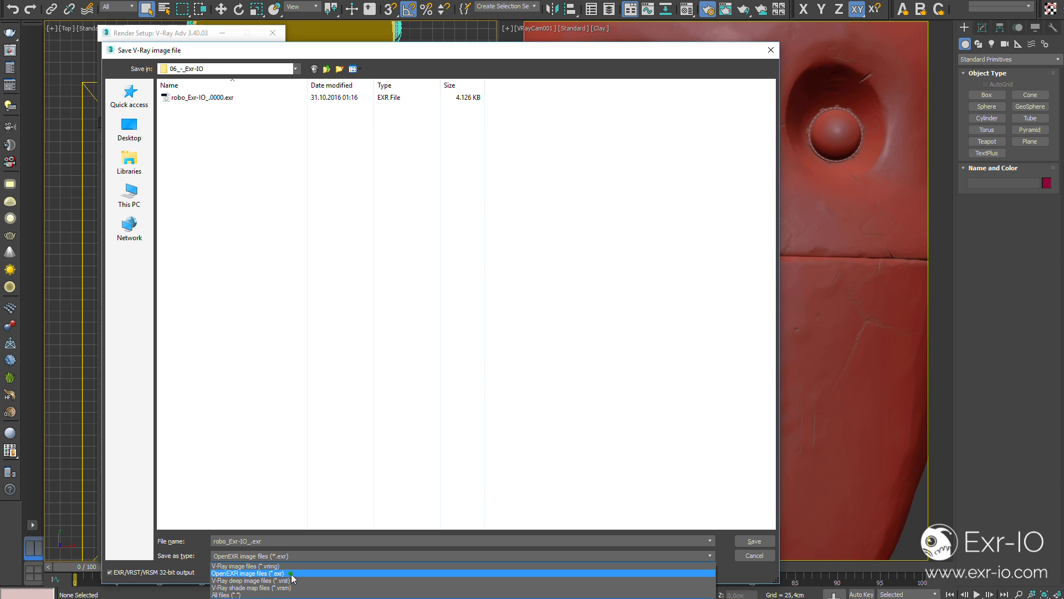
{"action": "left_click", "coordinate": [292, 574]}
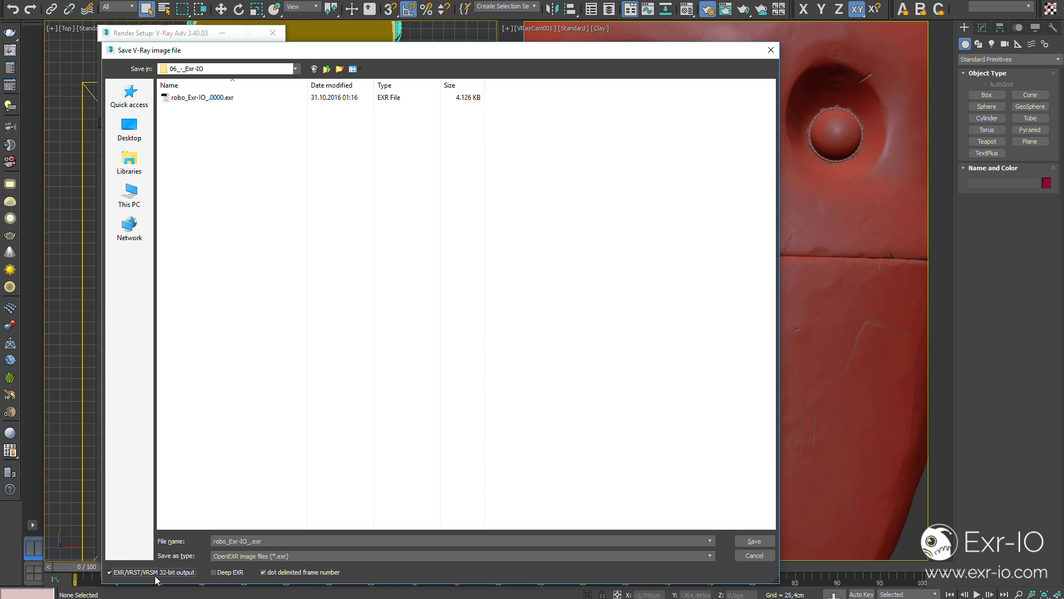
{"action": "left_click", "coordinate": [755, 541]}
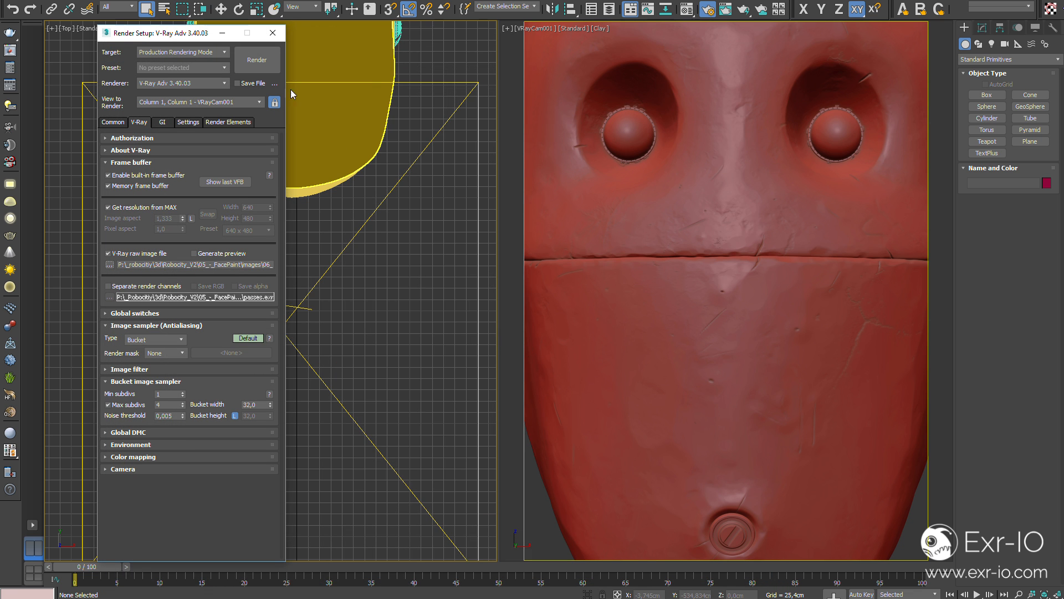
{"action": "left_click", "coordinate": [268, 61]}
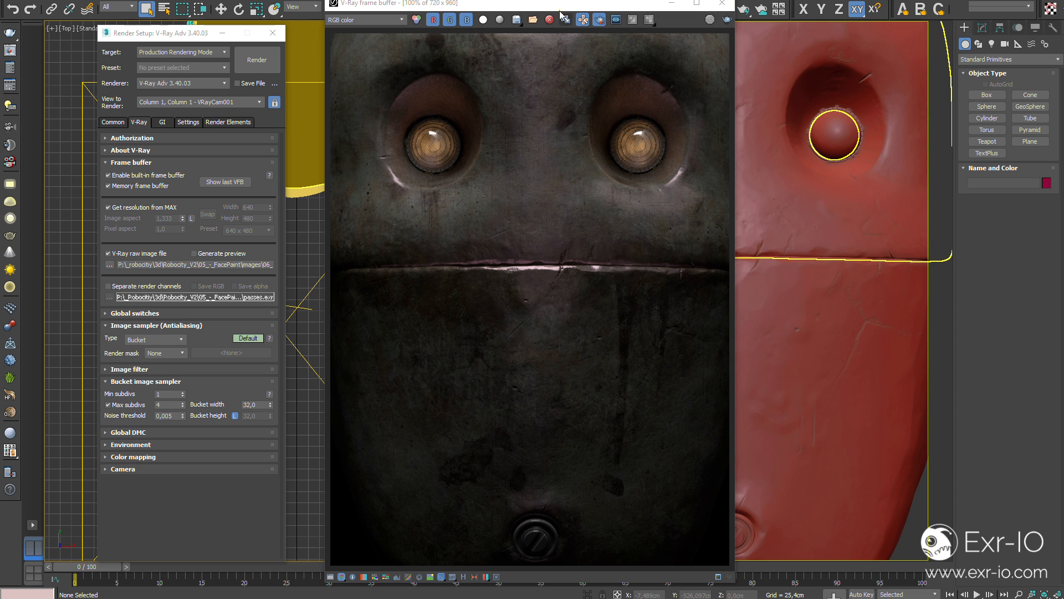
- Inspect the rendered Alpha, VRayGlobalIllumination, VRayLighting, VRayReflection, VRayRefraction and VRaySpecular channels in the V-Ray frame buffer
{"action": "left_click", "coordinate": [350, 20]}
{"action": "left_click", "coordinate": [358, 35]}
{"action": "left_click", "coordinate": [355, 20]}
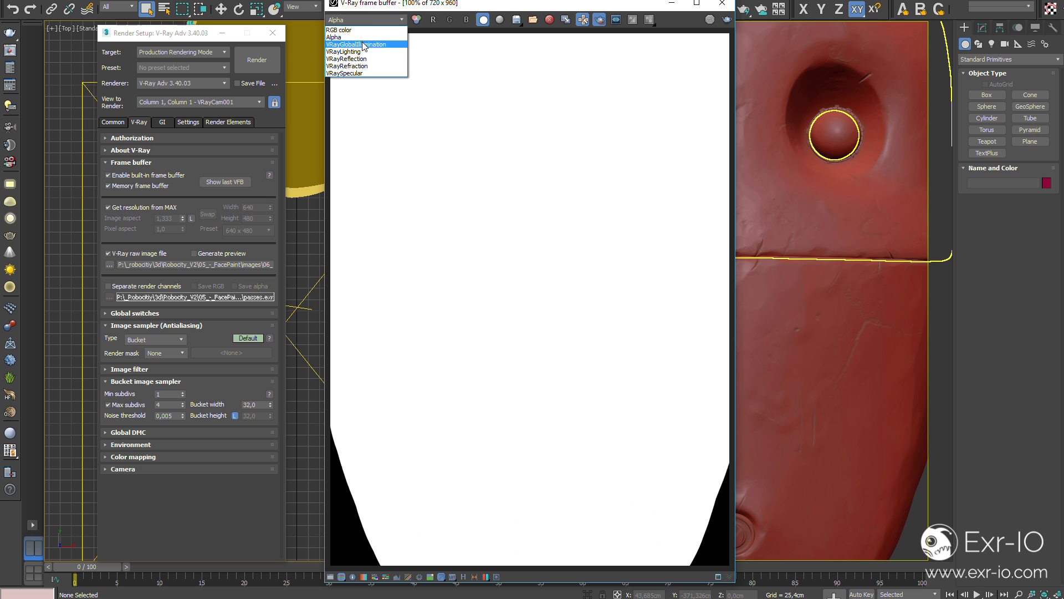
{"action": "left_click", "coordinate": [361, 42]}
{"action": "left_click", "coordinate": [394, 21]}
{"action": "left_click", "coordinate": [377, 49]}
{"action": "left_click", "coordinate": [391, 21]}
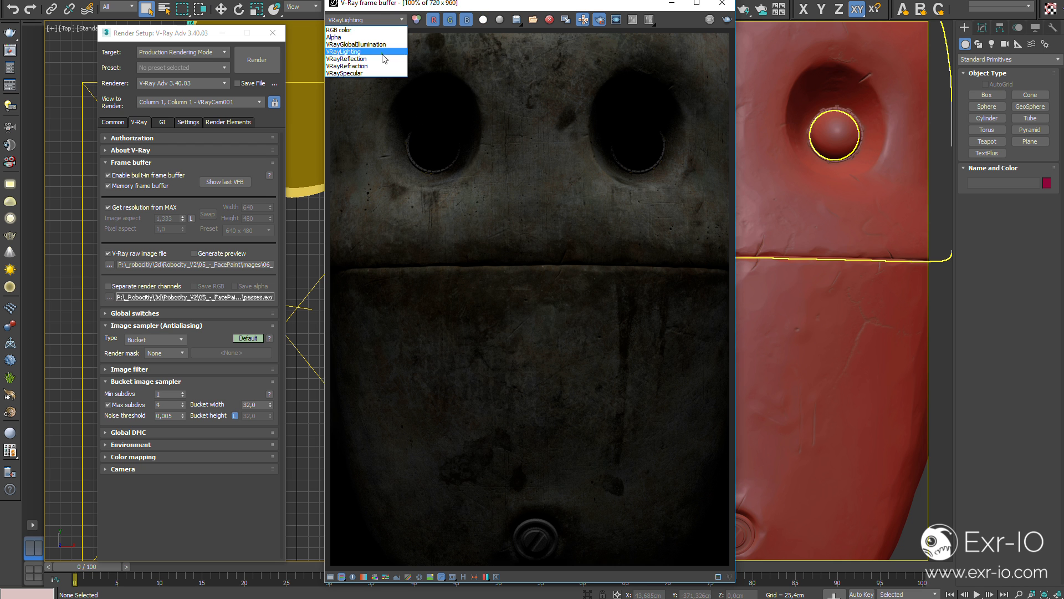
{"action": "left_click", "coordinate": [381, 58]}
{"action": "left_click", "coordinate": [390, 22]}
{"action": "left_click", "coordinate": [383, 66]}
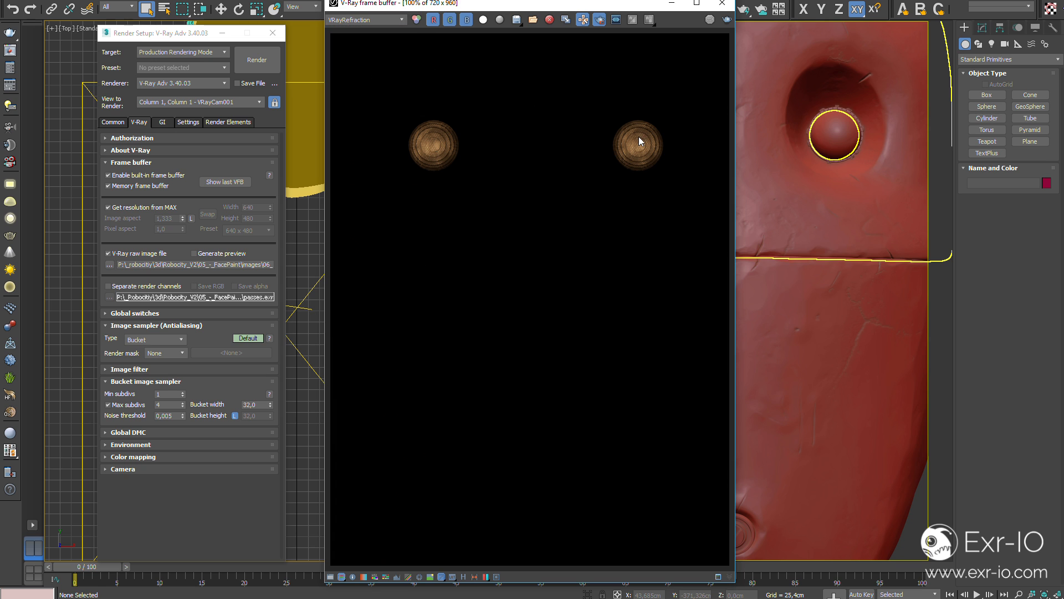
{"action": "left_click", "coordinate": [369, 25]}
{"action": "left_click", "coordinate": [348, 72]}
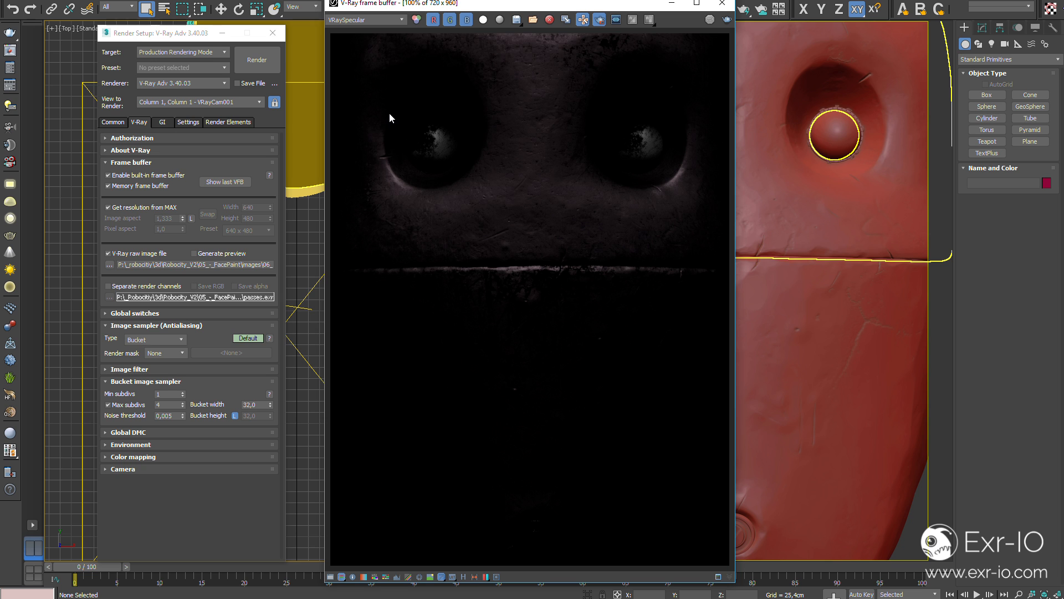
{"action": "left_click", "coordinate": [231, 124]}
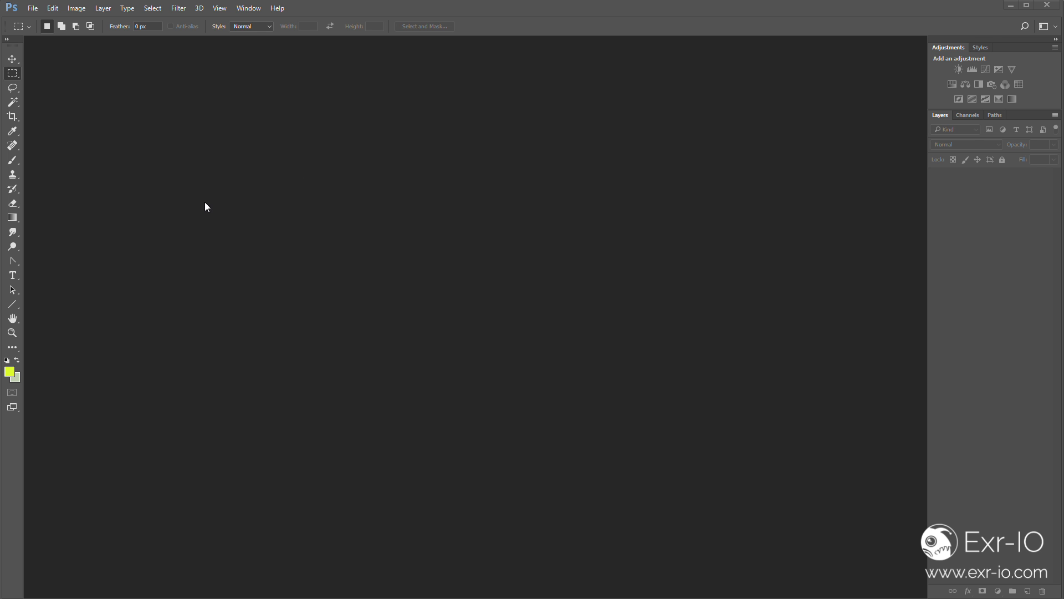
- Switch to Photoshop and open the rendered EXR file
{"action": "left_click", "coordinate": [32, 9]}
{"action": "left_click", "coordinate": [46, 32]}
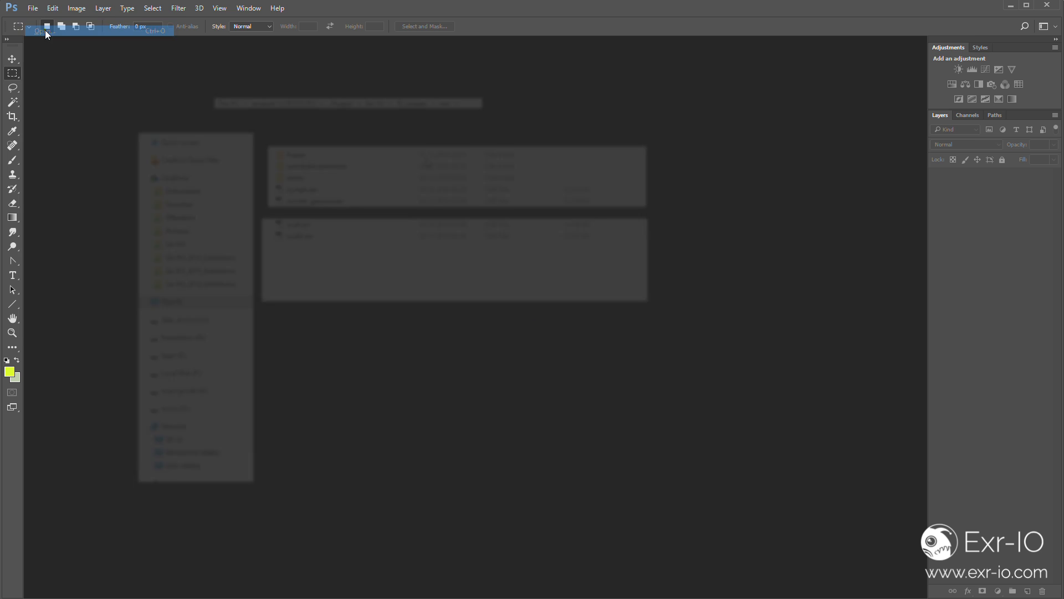
{"action": "double_click", "coordinate": [342, 214]}
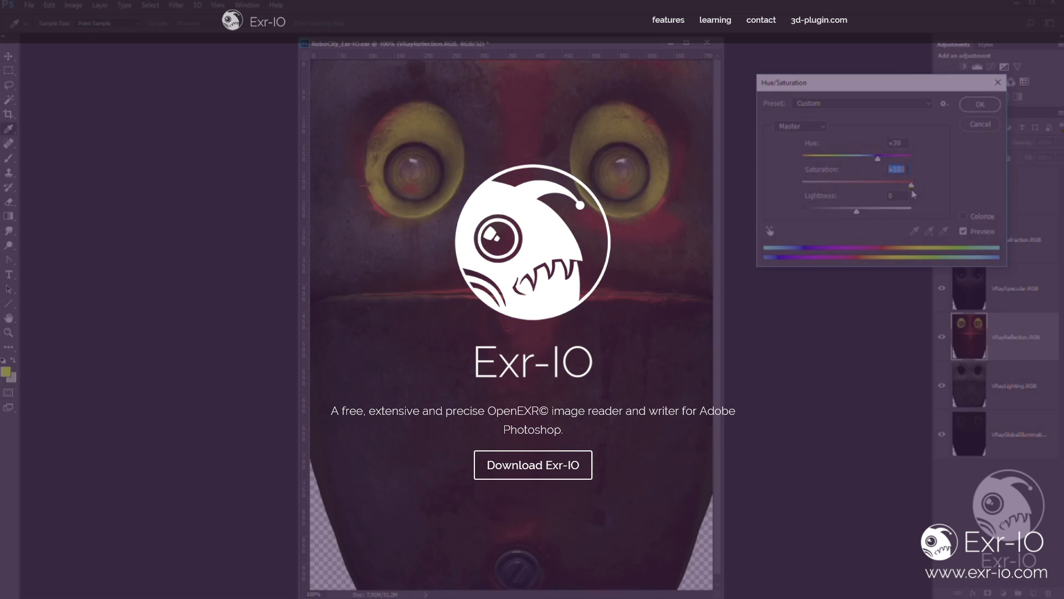
- Switch to the Exr-IO website and read what the plugin does and its compositing advantages
{"action": "scroll", "coordinate": [1061, 213], "scroll_direction": "down", "scroll_amount": 5}
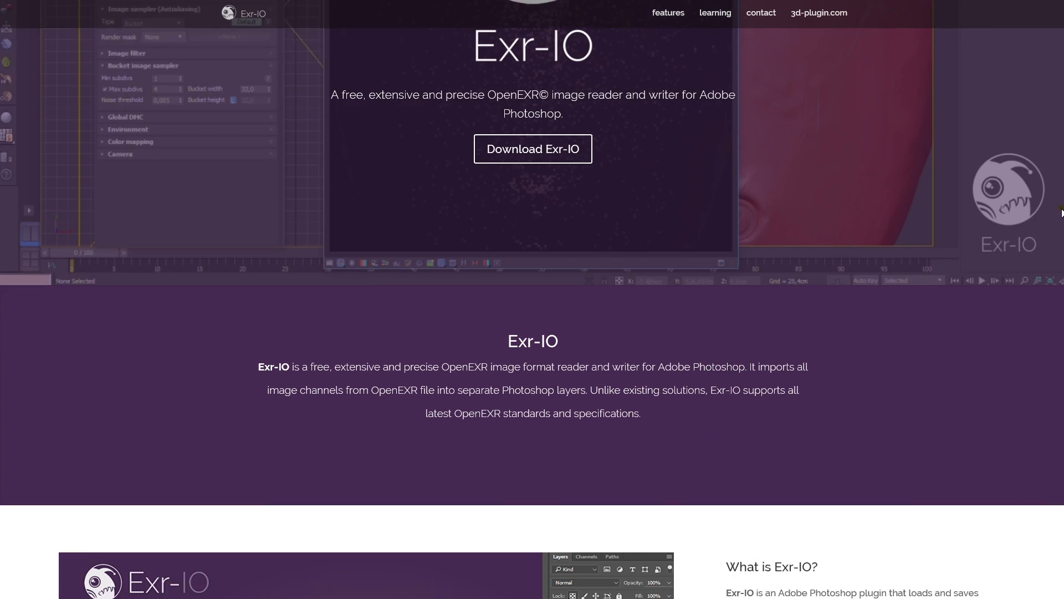
{"action": "scroll", "coordinate": [1062, 222], "scroll_direction": "down", "scroll_amount": 7}
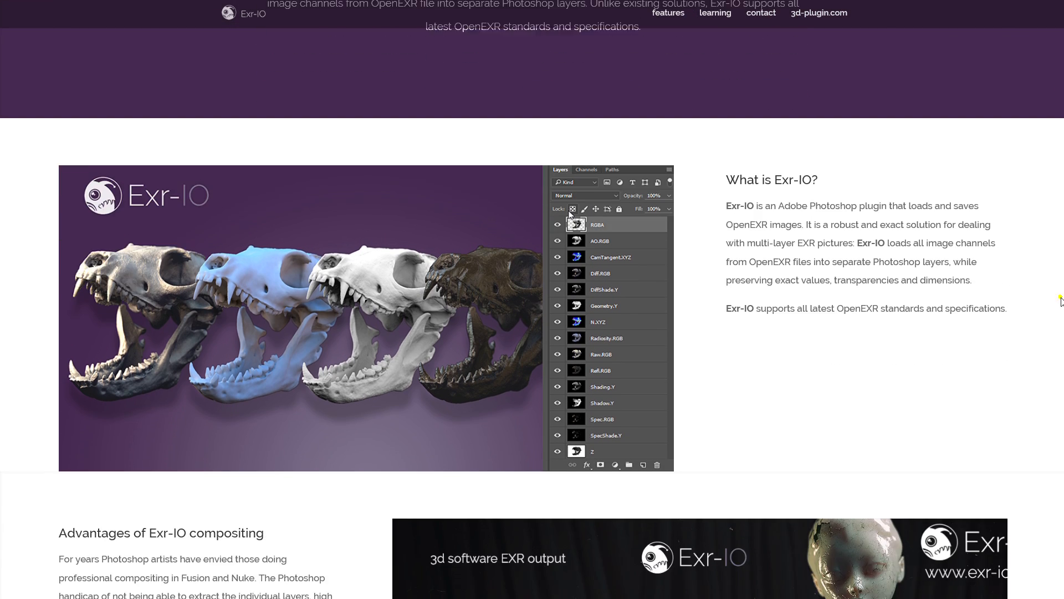
{"action": "scroll", "coordinate": [1062, 301], "scroll_direction": "down", "scroll_amount": 7}
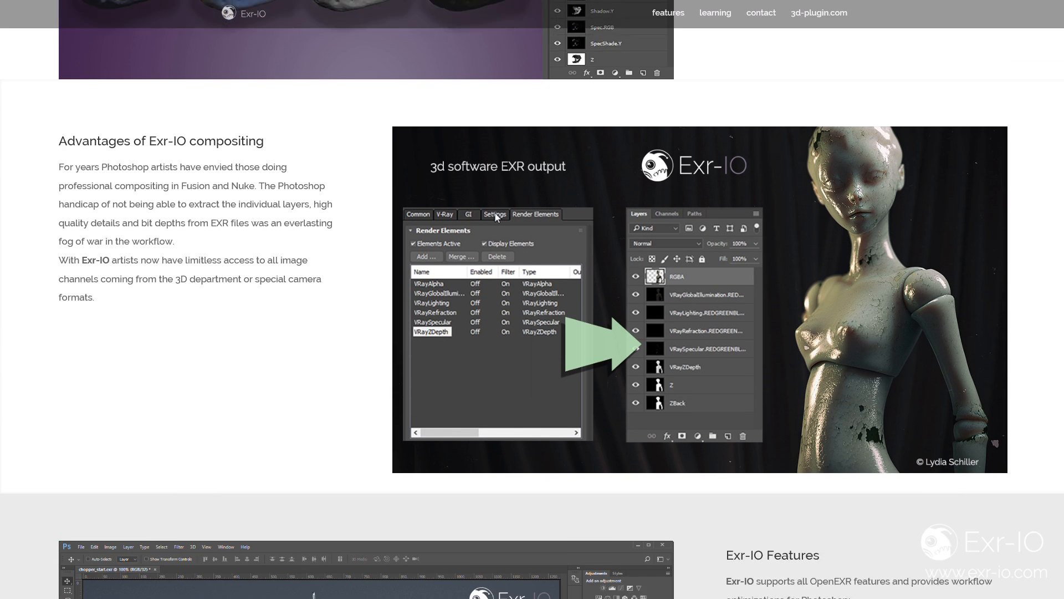
{"action": "scroll", "coordinate": [803, 350], "scroll_direction": "down", "scroll_amount": 5}
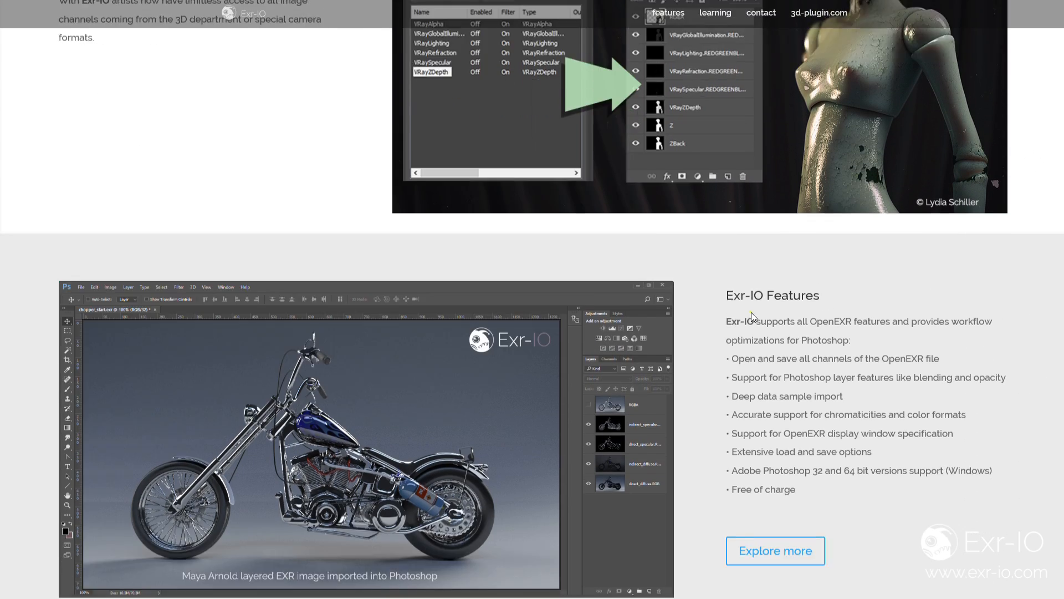
{"action": "scroll", "coordinate": [751, 312], "scroll_direction": "down", "scroll_amount": 4}
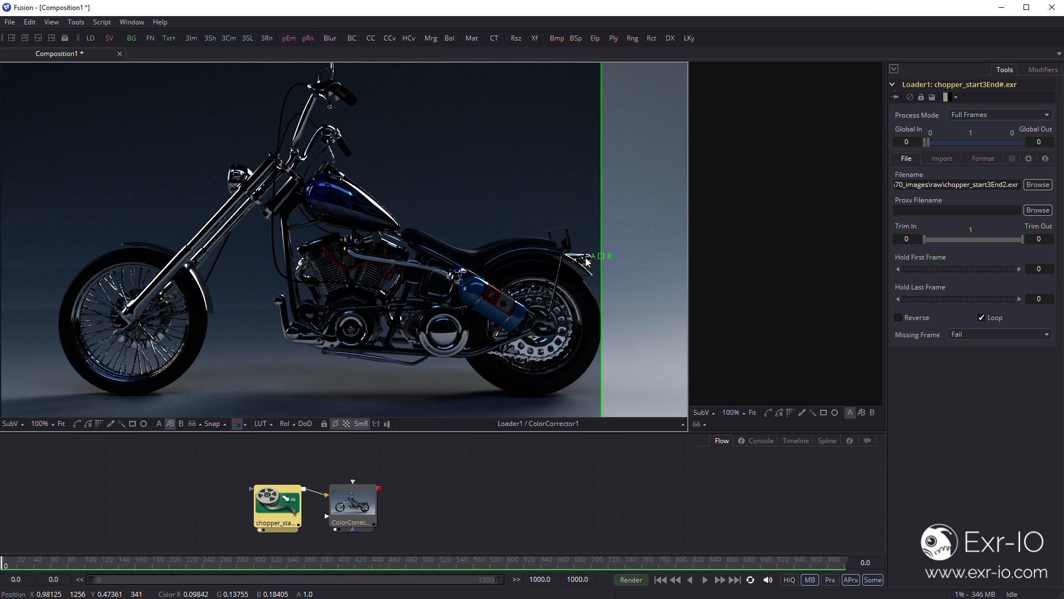
- In Fusion, set the ColorCorrector1 node's master RGB gamma to 2.2 and compare it with the loaded chopper image using the viewer's split wipe
{"action": "left_click_drag", "start_coordinate": [602, 264], "coordinate": [325, 262]}
{"action": "left_click_drag", "start_coordinate": [363, 507], "coordinate": [375, 497]}
{"action": "left_click", "coordinate": [1035, 507]}
{"action": "double_click", "coordinate": [1036, 508]}
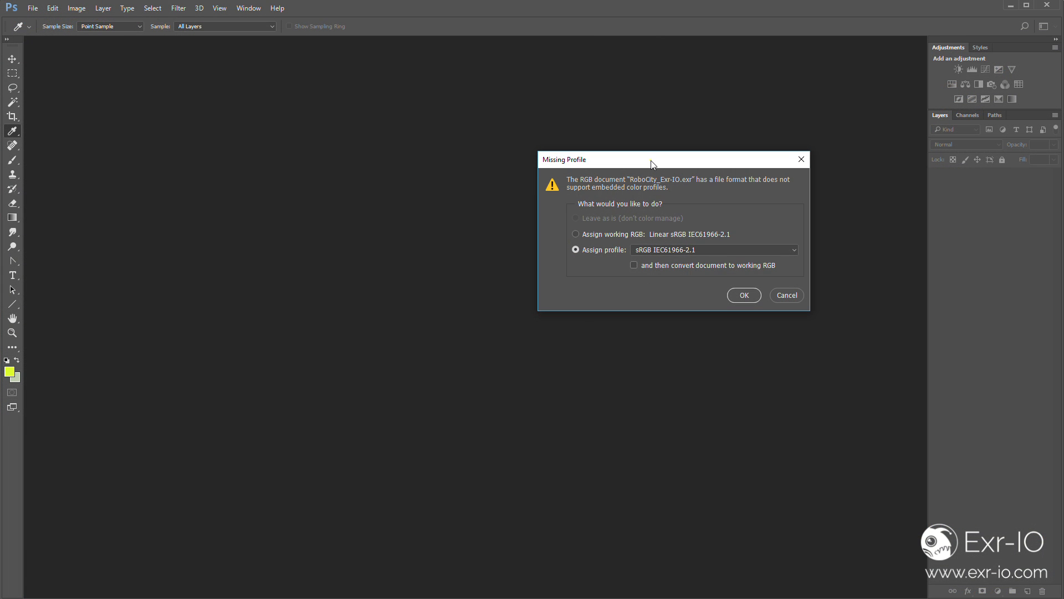
{"action": "left_click_drag", "start_coordinate": [651, 165], "coordinate": [470, 170]}
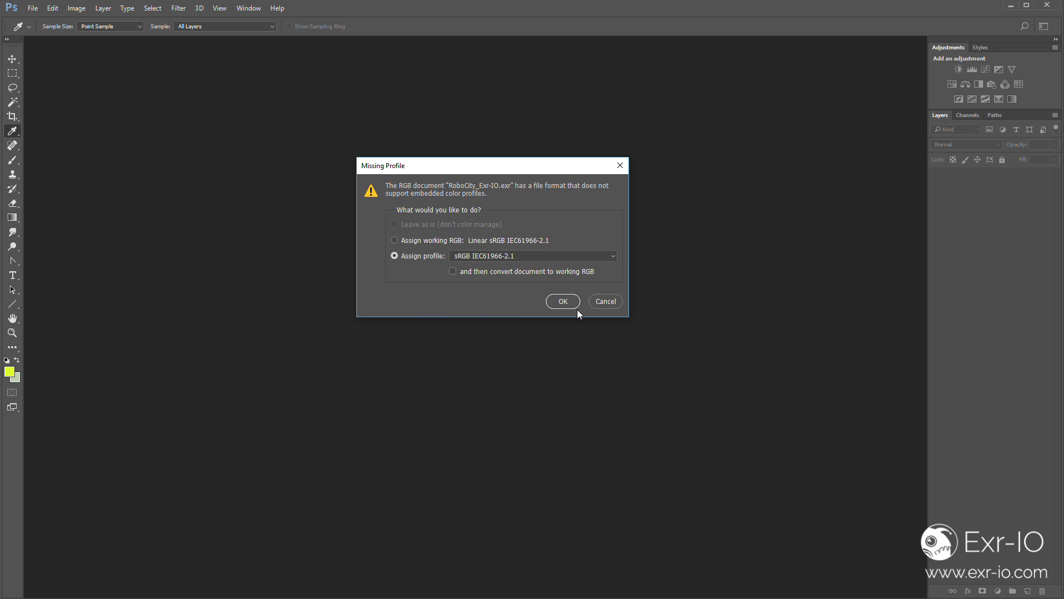
- In Photoshop, open RoboCity_Exr-IO.exr with the sRGB IEC61966-2.1 profile assigned and center its document window in the workspace
{"action": "left_click", "coordinate": [562, 301]}
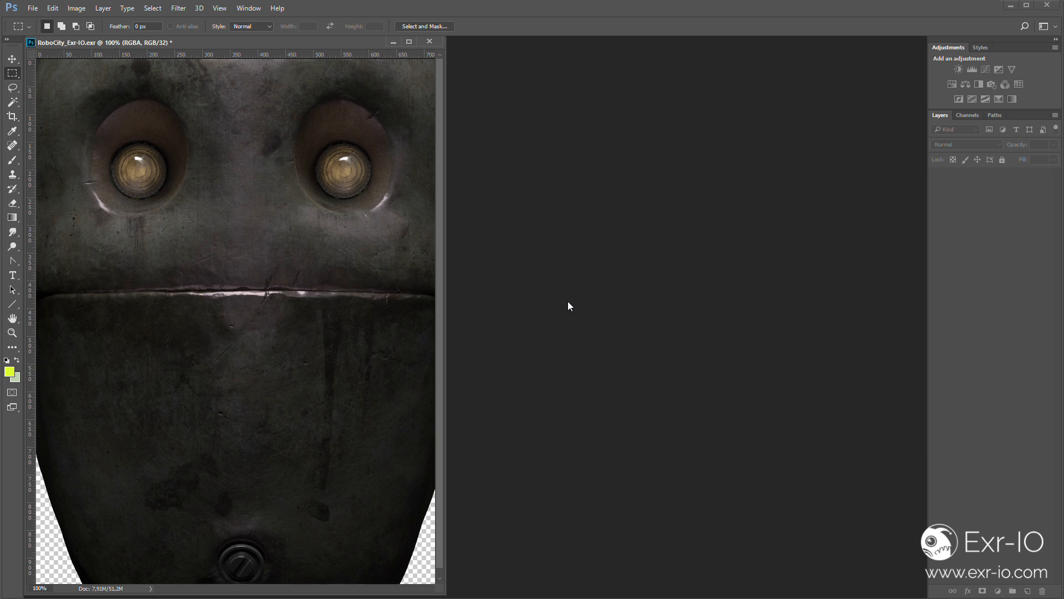
{"action": "left_click_drag", "start_coordinate": [299, 42], "coordinate": [561, 45]}
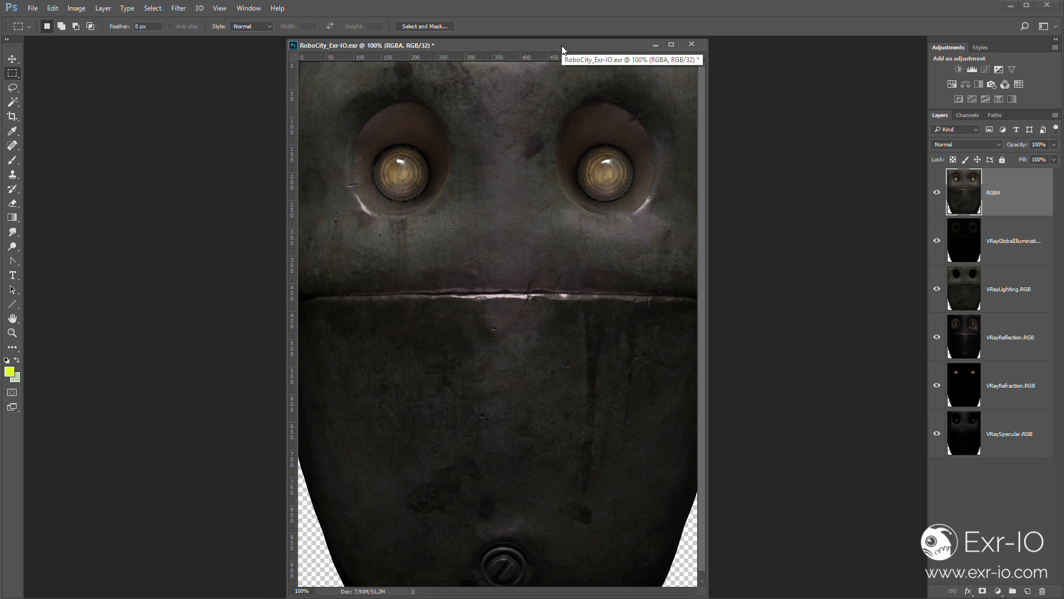
{"action": "left_click_drag", "start_coordinate": [562, 46], "coordinate": [574, 47]}
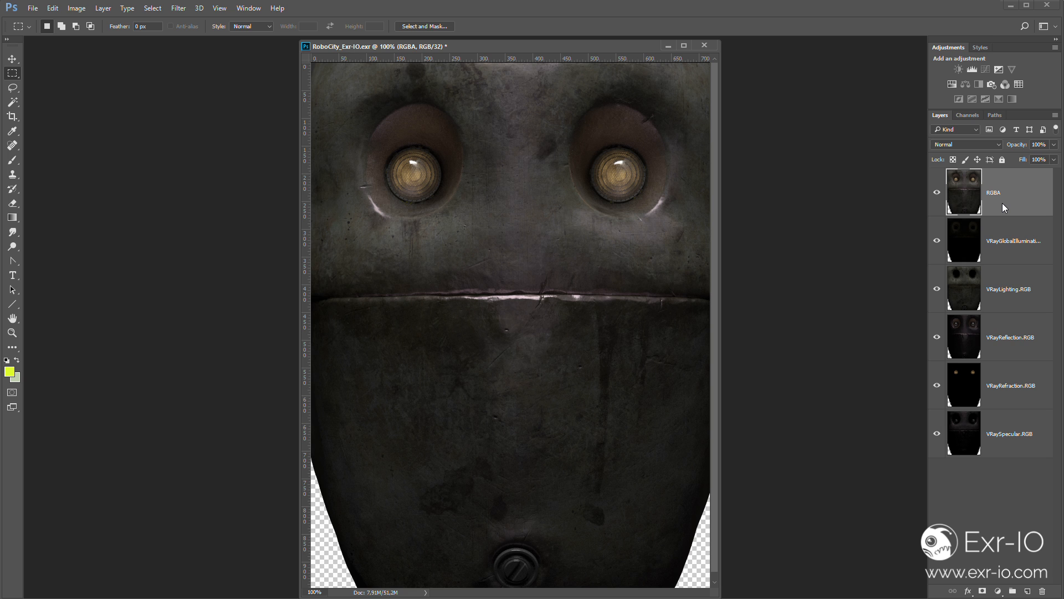
- Hide the RGBA, global illumination, lighting, reflection, refraction and specular layers one after another
{"action": "left_click", "coordinate": [935, 193]}
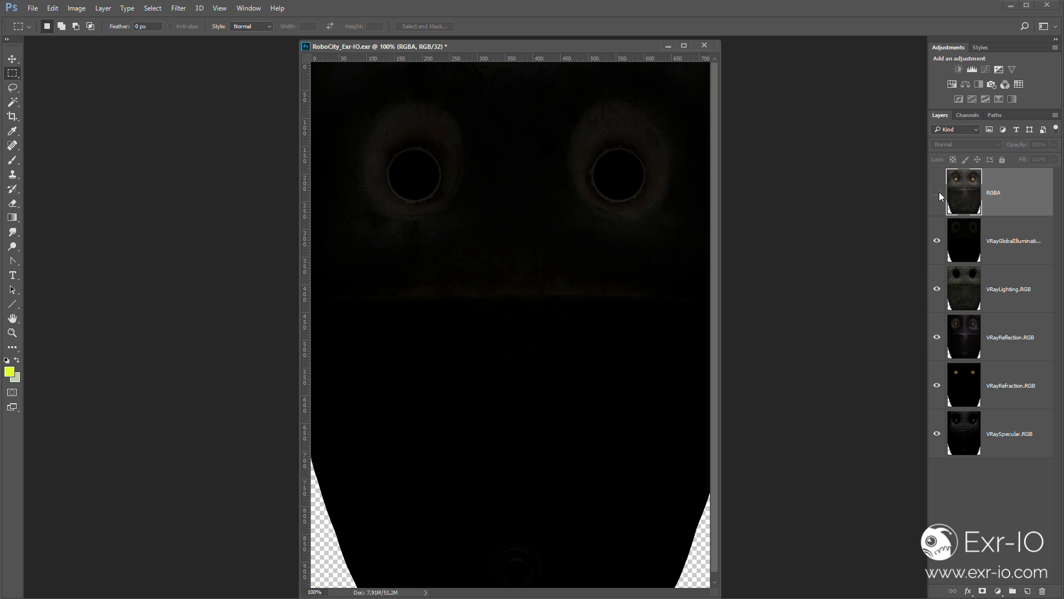
{"action": "left_click", "coordinate": [938, 241]}
{"action": "left_click", "coordinate": [936, 289]}
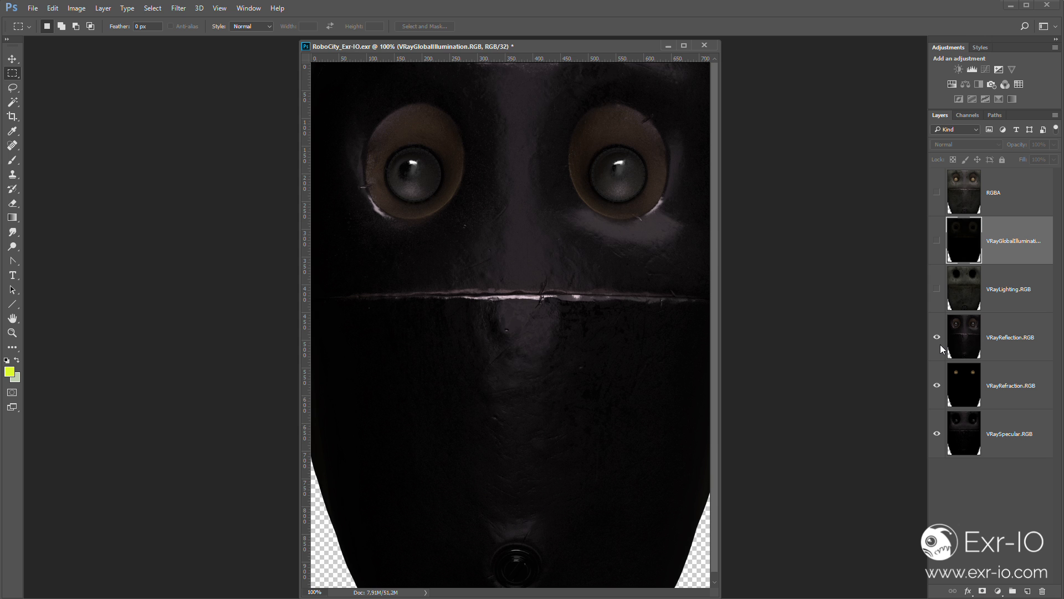
{"action": "left_click", "coordinate": [937, 337]}
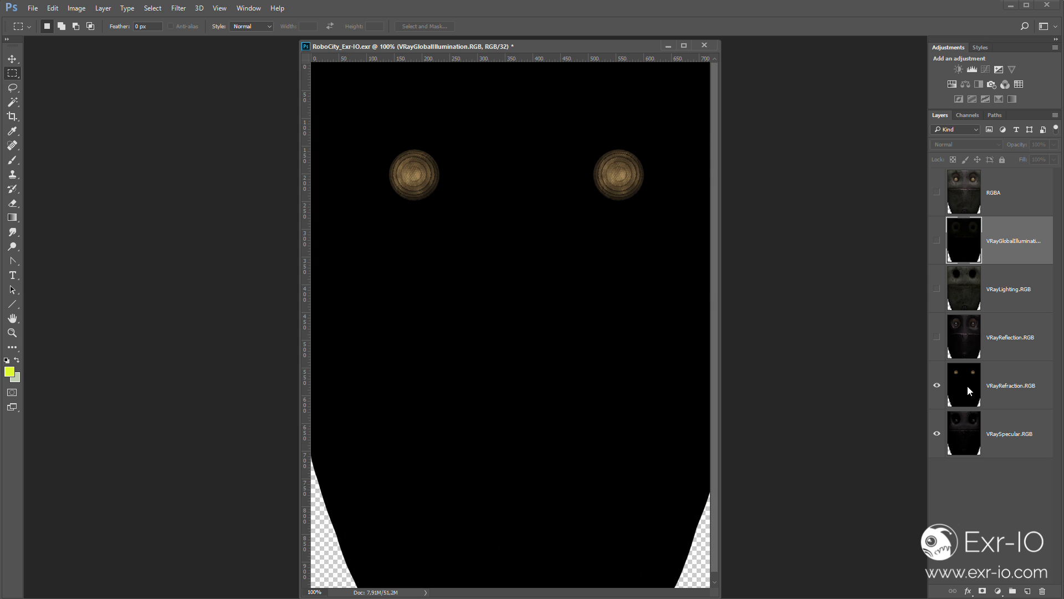
{"action": "left_click", "coordinate": [937, 386]}
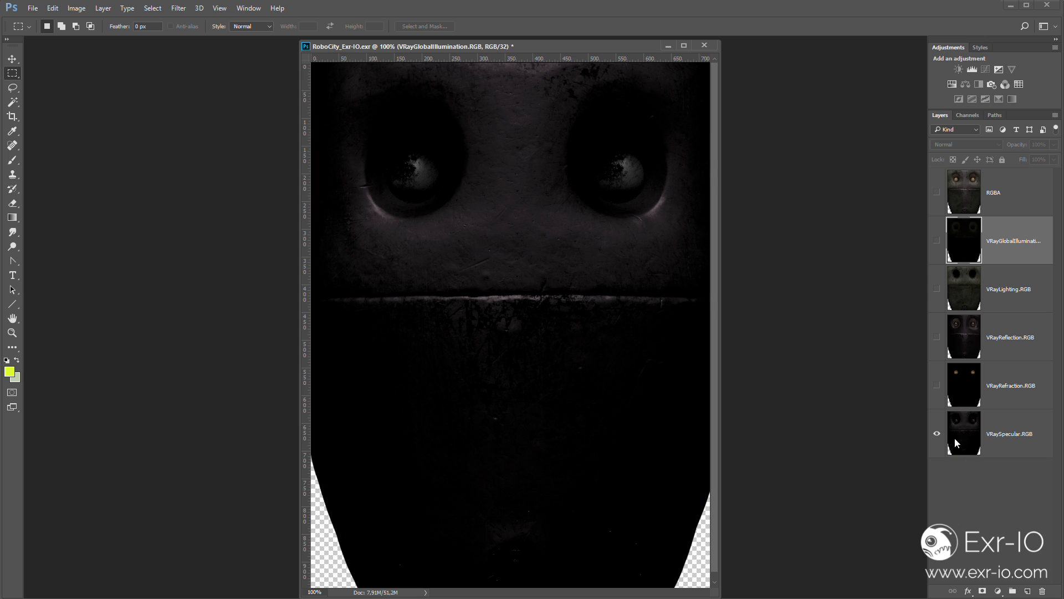
{"action": "left_click", "coordinate": [937, 434]}
- Move the global illumination layer to the bottom, place VRayLighting.RGB above it, show both and blend the lighting with Linear Dodge (Add)
{"action": "left_click_drag", "start_coordinate": [978, 248], "coordinate": [975, 447]}
{"action": "left_click", "coordinate": [937, 434]}
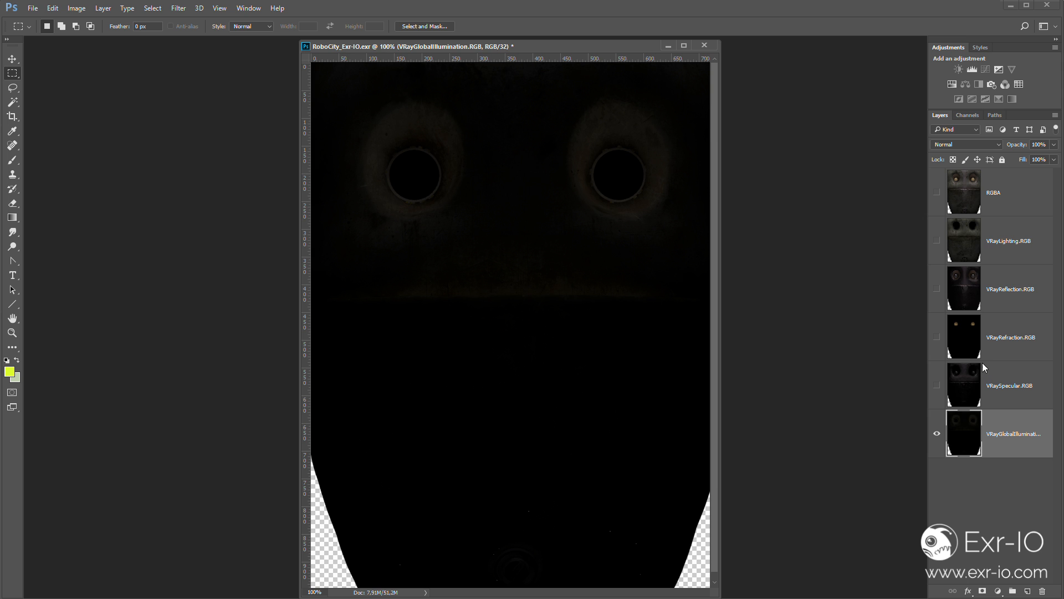
{"action": "left_click_drag", "start_coordinate": [978, 259], "coordinate": [970, 395]}
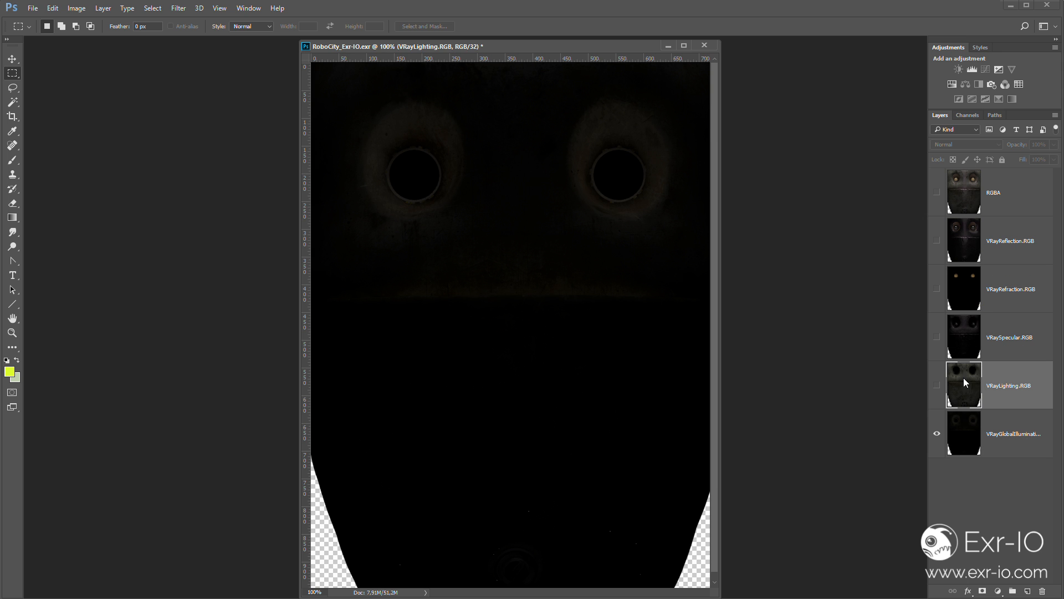
{"action": "left_click", "coordinate": [937, 386]}
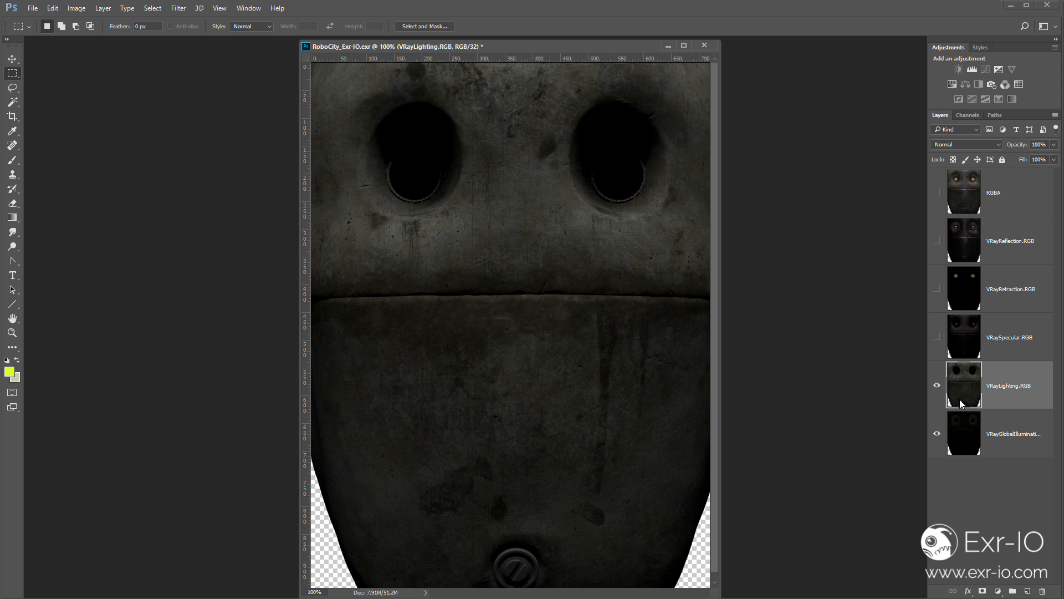
{"action": "left_click", "coordinate": [971, 145]}
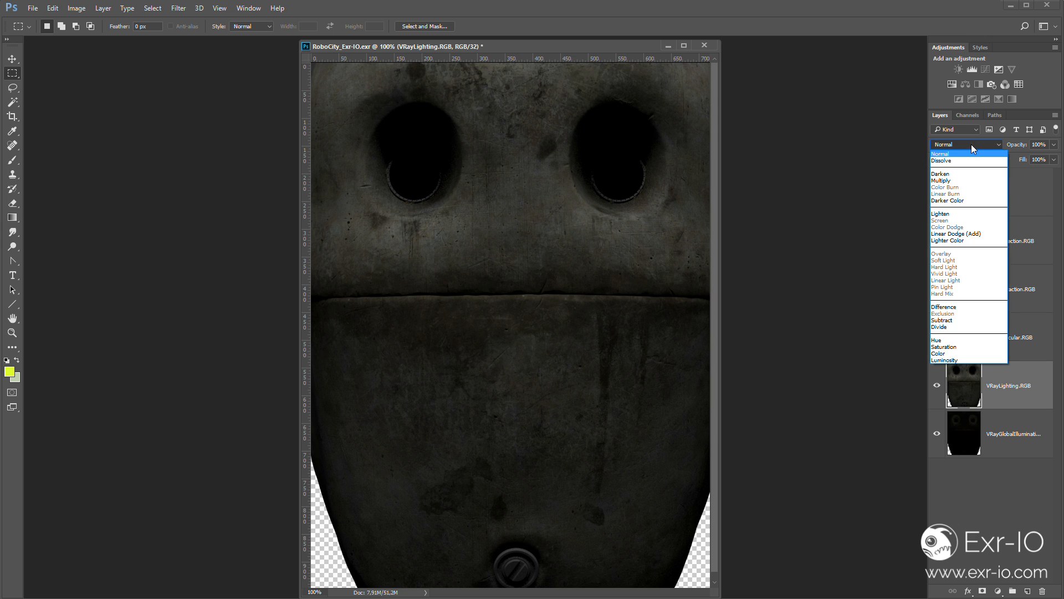
{"action": "left_click", "coordinate": [955, 234]}
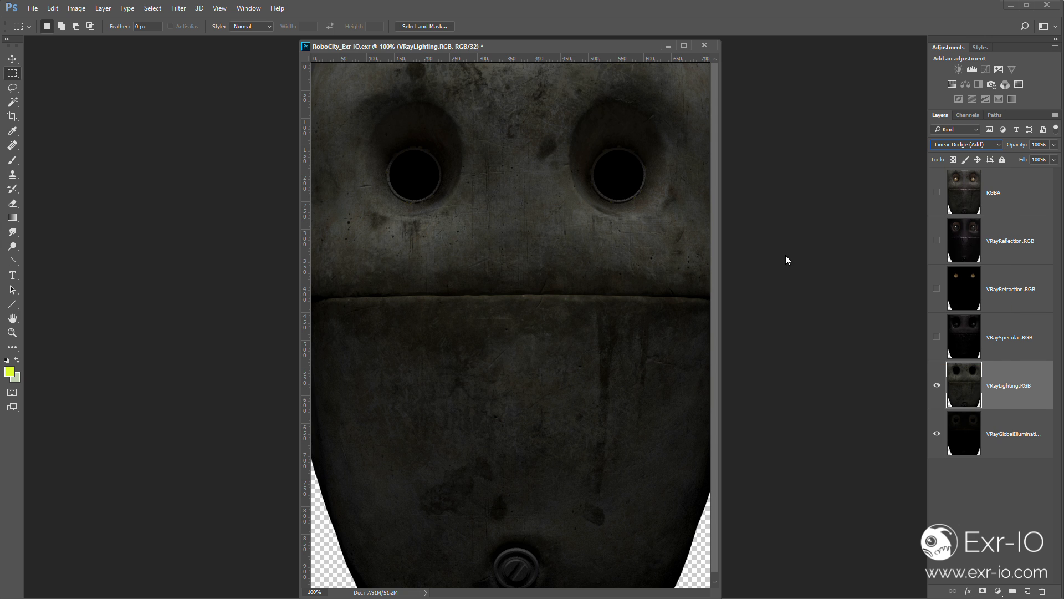
- Move VRayReflection.RGB directly above VRayLighting.RGB, make it visible and set its blend mode to Linear Dodge (Add)
{"action": "left_click_drag", "start_coordinate": [991, 252], "coordinate": [940, 333]}
{"action": "left_click", "coordinate": [937, 336]}
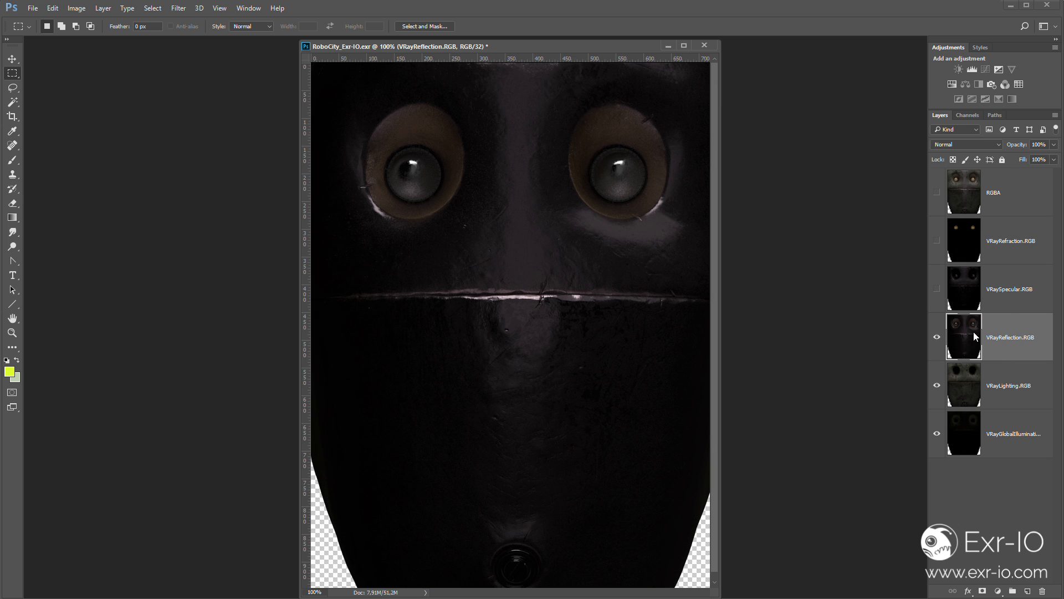
{"action": "left_click", "coordinate": [978, 145]}
{"action": "left_click", "coordinate": [962, 234]}
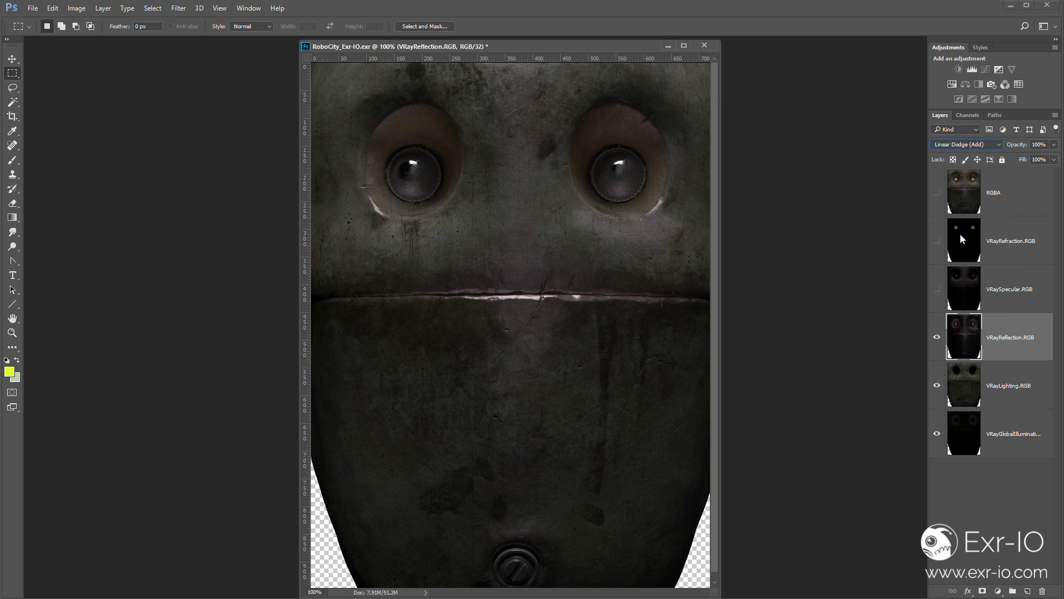
- Show the VRaySpecular.RGB layer and set its blend mode to Linear Dodge (Add)
{"action": "left_click", "coordinate": [988, 279]}
{"action": "left_click", "coordinate": [937, 289]}
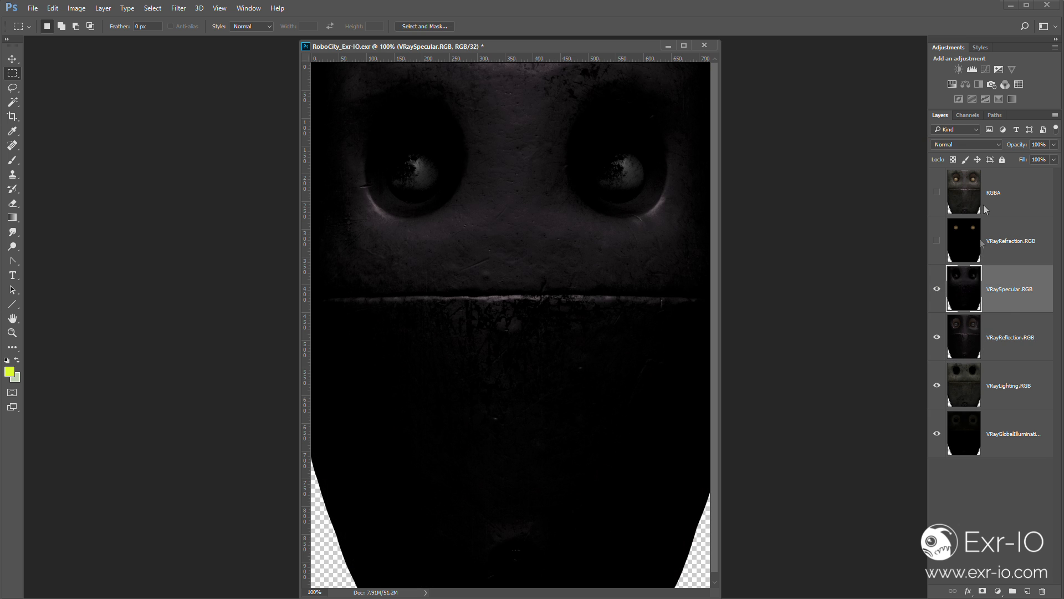
{"action": "left_click", "coordinate": [987, 145]}
{"action": "left_click", "coordinate": [956, 233]}
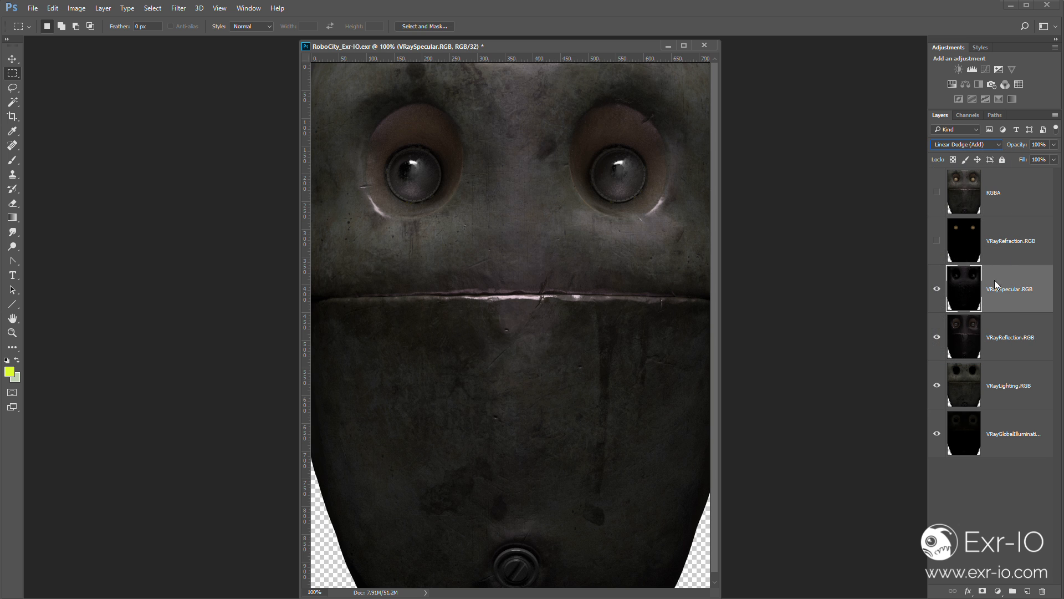
- Show the VRayRefraction.RGB layer and set its blend mode to Linear Dodge (Add)
{"action": "left_click", "coordinate": [972, 239]}
{"action": "left_click", "coordinate": [937, 240]}
{"action": "left_click", "coordinate": [980, 146]}
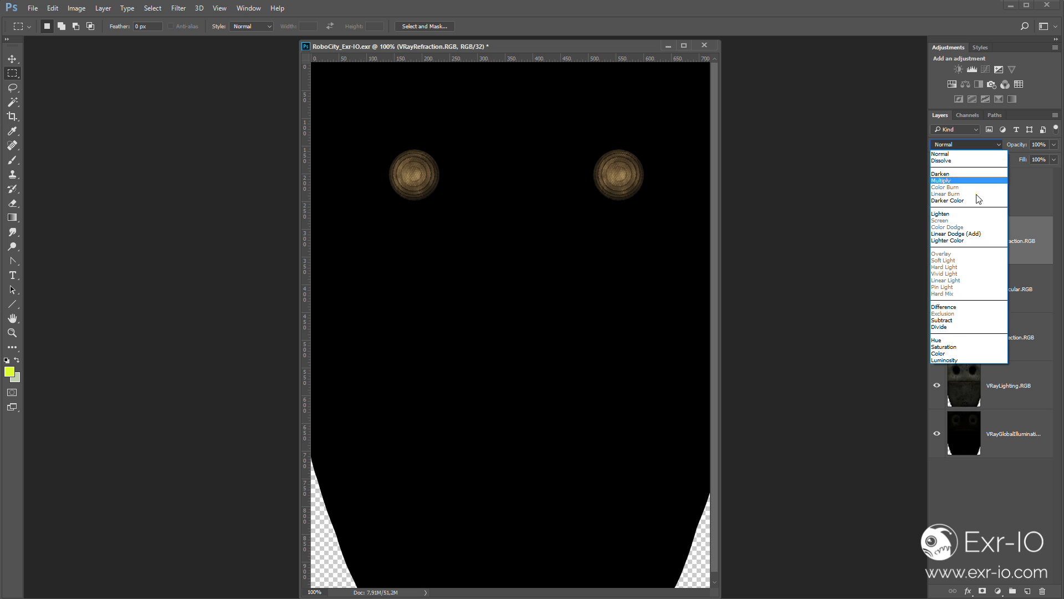
{"action": "left_click", "coordinate": [978, 233]}
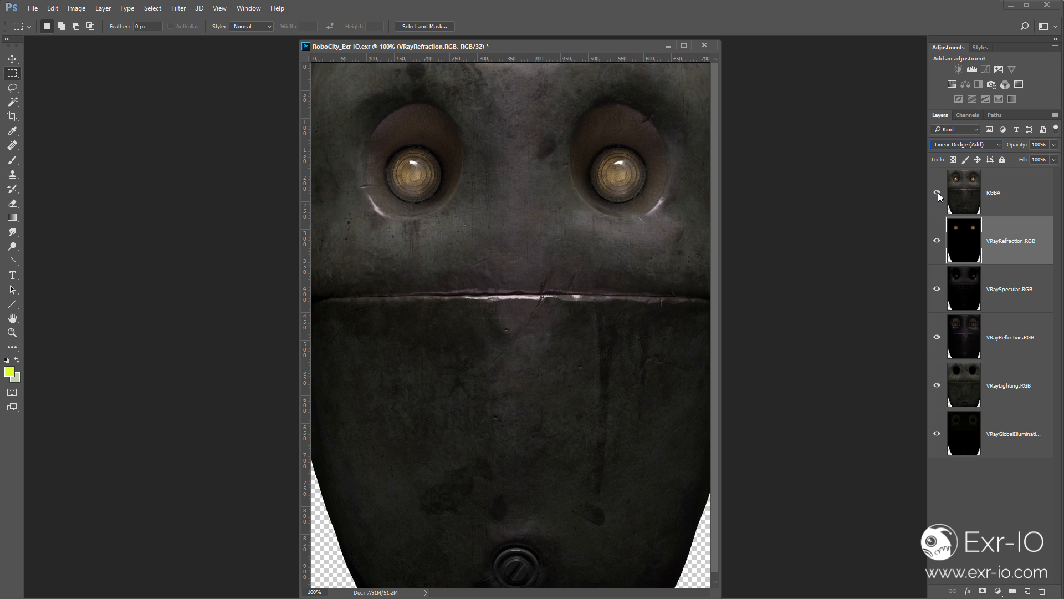
- Try erasing part of VRayReflection.RGB around the robot's eye and adjusting Levels
{"action": "left_click", "coordinate": [965, 332]}
{"action": "left_click", "coordinate": [13, 203]}
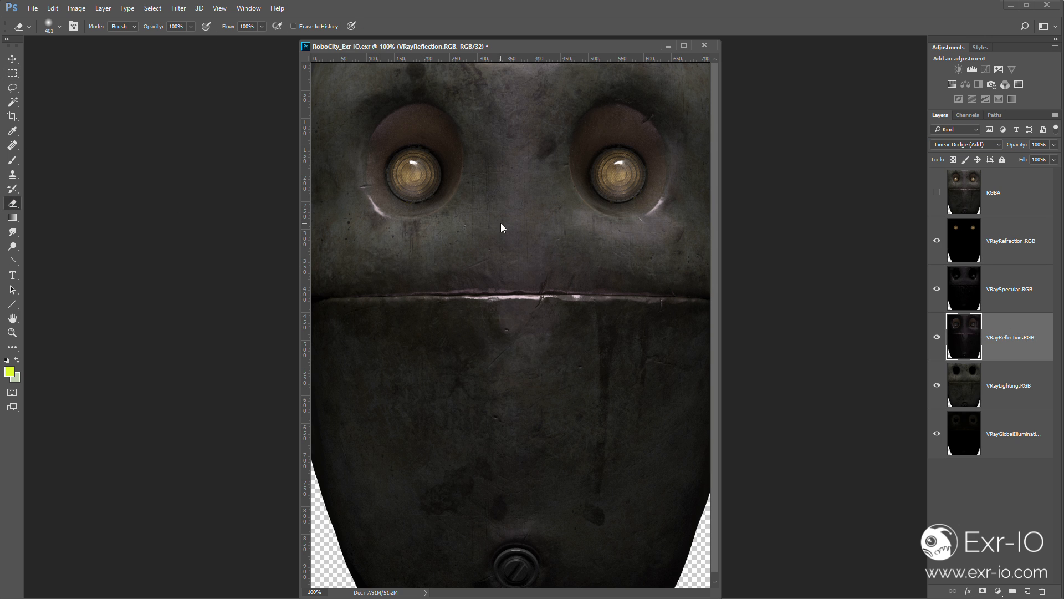
{"action": "mouse_move", "coordinate": [616, 206]}
{"action": "left_mouse_down"}
{"action": "mouse_move", "coordinate": [609, 148]}
{"action": "mouse_move", "coordinate": [620, 137]}
{"action": "mouse_move", "coordinate": [601, 540]}
{"action": "mouse_move", "coordinate": [650, 313]}
{"action": "left_mouse_up"}
{"action": "key", "text": "ctrl+l"}
{"action": "mouse_move", "coordinate": [898, 208]}
{"action": "left_mouse_down"}
{"action": "mouse_move", "coordinate": [780, 210]}
{"action": "mouse_move", "coordinate": [898, 208]}
{"action": "left_mouse_up"}
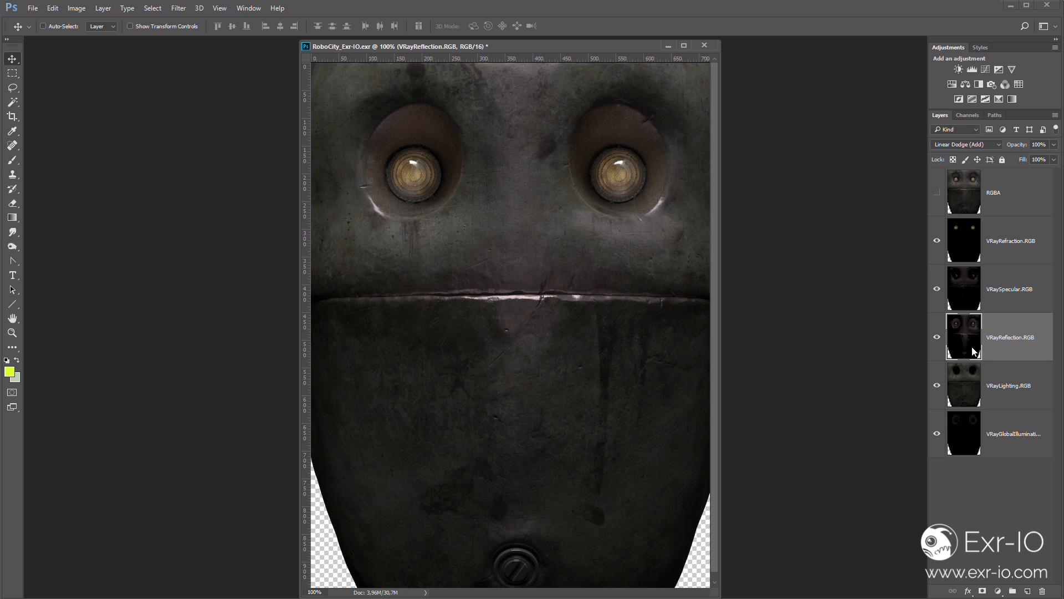
- Add a layer mask to VRayReflection.RGB and paint black along the mouth seam with a soft 161 px brush
{"action": "left_click", "coordinate": [982, 591]}
{"action": "key", "text": "b"}
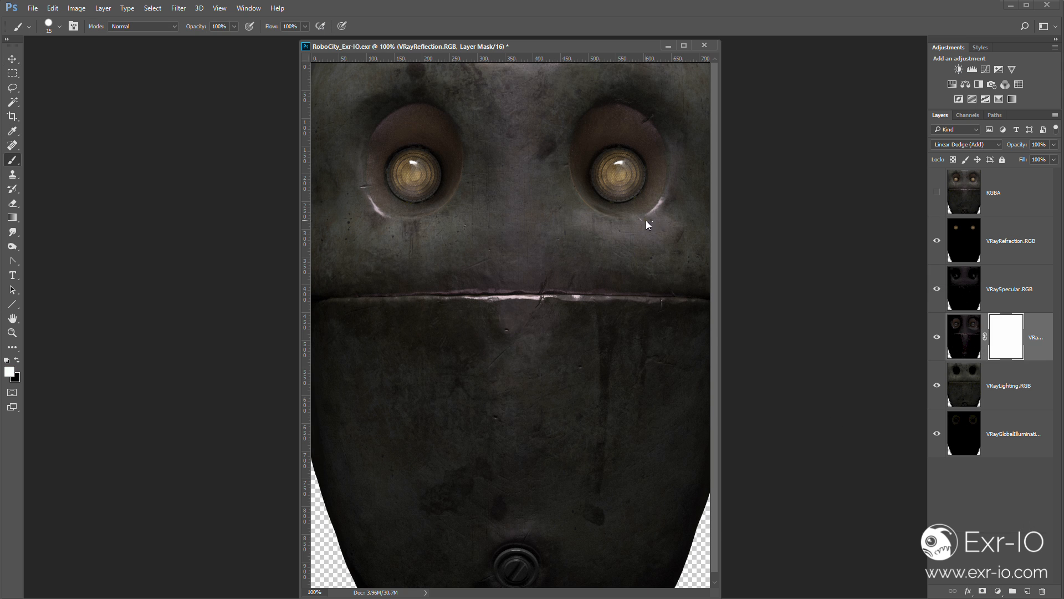
{"action": "right_click", "coordinate": [646, 221]}
{"action": "left_click_drag", "start_coordinate": [726, 244], "coordinate": [752, 248]}
{"action": "left_click", "coordinate": [493, 299]}
{"action": "key", "text": "x"}
{"action": "right_click", "coordinate": [563, 295]}
{"action": "left_click", "coordinate": [463, 294]}
{"action": "mouse_move", "coordinate": [463, 294]}
{"action": "left_mouse_down"}
{"action": "mouse_move", "coordinate": [436, 304]}
{"action": "mouse_move", "coordinate": [664, 306]}
{"action": "left_mouse_up"}
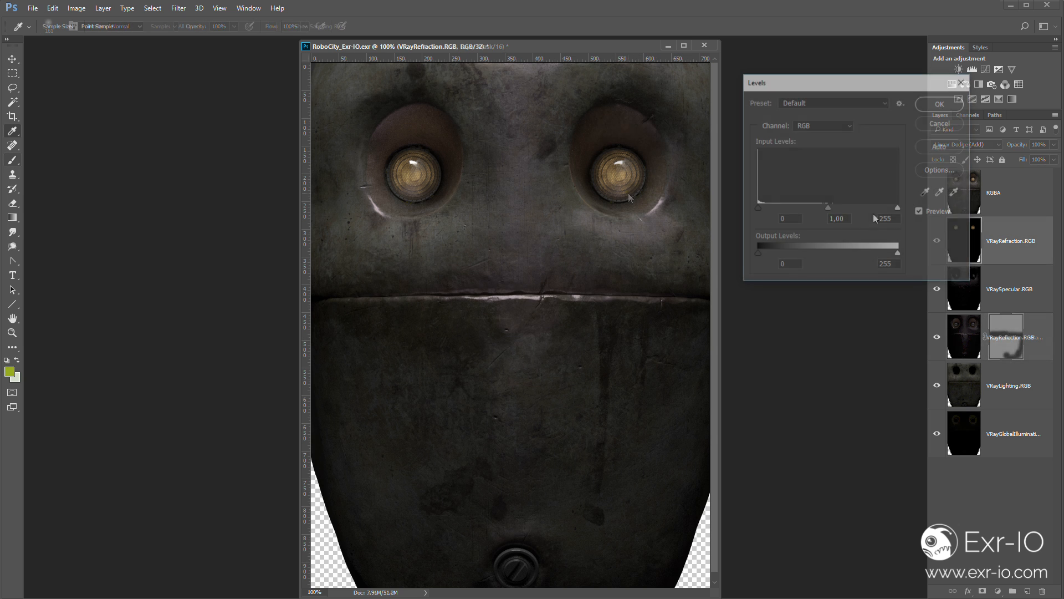
- Convert the document to 16 Bits/Channel without merging its layers
{"action": "left_click_drag", "start_coordinate": [828, 207], "coordinate": [873, 213]}
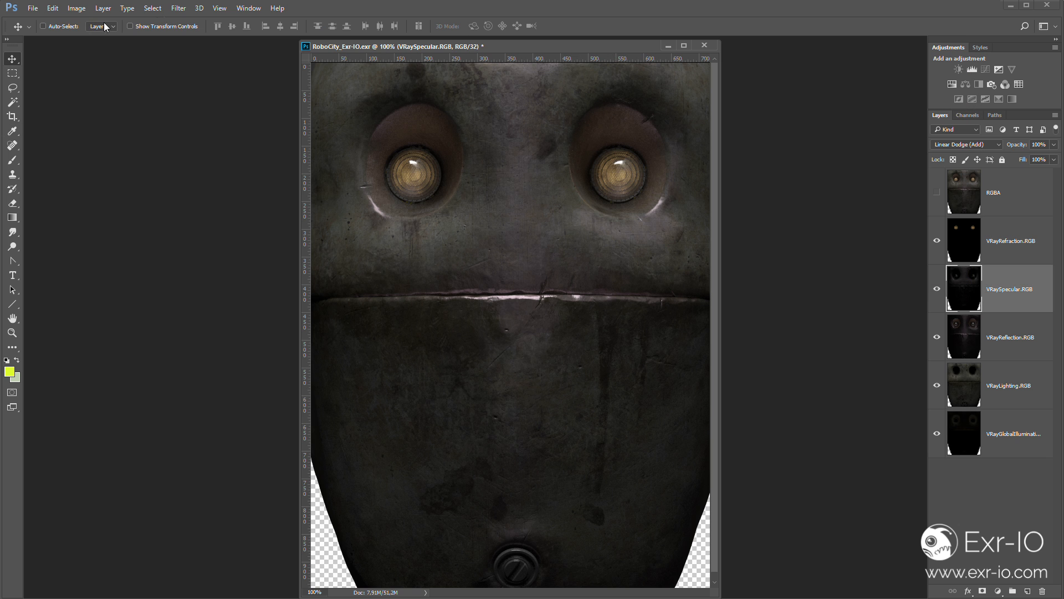
{"action": "left_click", "coordinate": [76, 8]}
{"action": "mouse_move", "coordinate": [83, 23]}
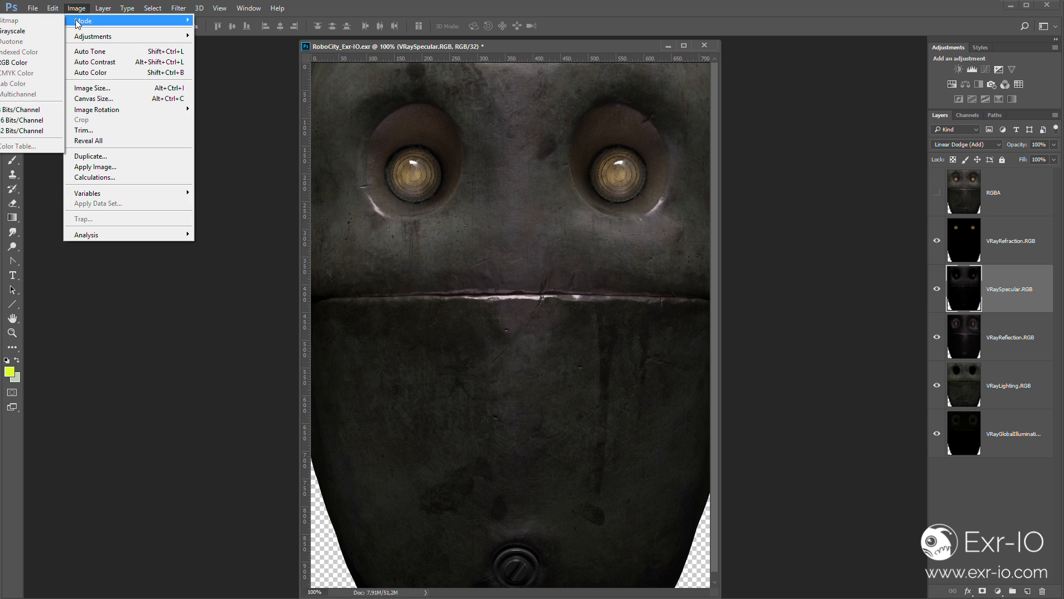
{"action": "left_click", "coordinate": [59, 120]}
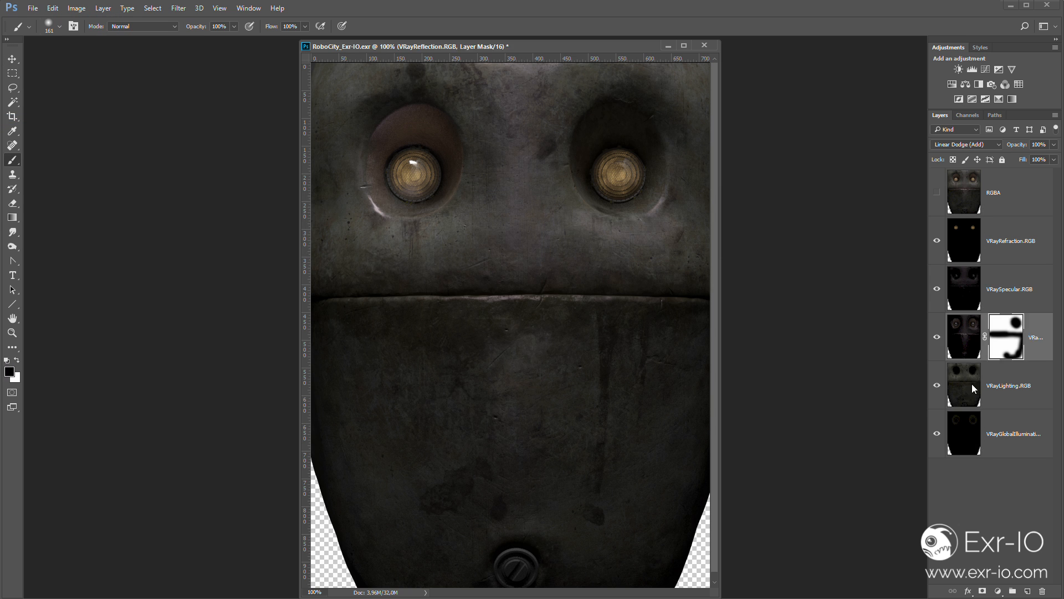
- Add a layer above VRayLighting.RGB and paint the right side of the robot's face blue in Color blend mode
{"action": "left_click", "coordinate": [972, 384]}
{"action": "left_click", "coordinate": [1029, 592]}
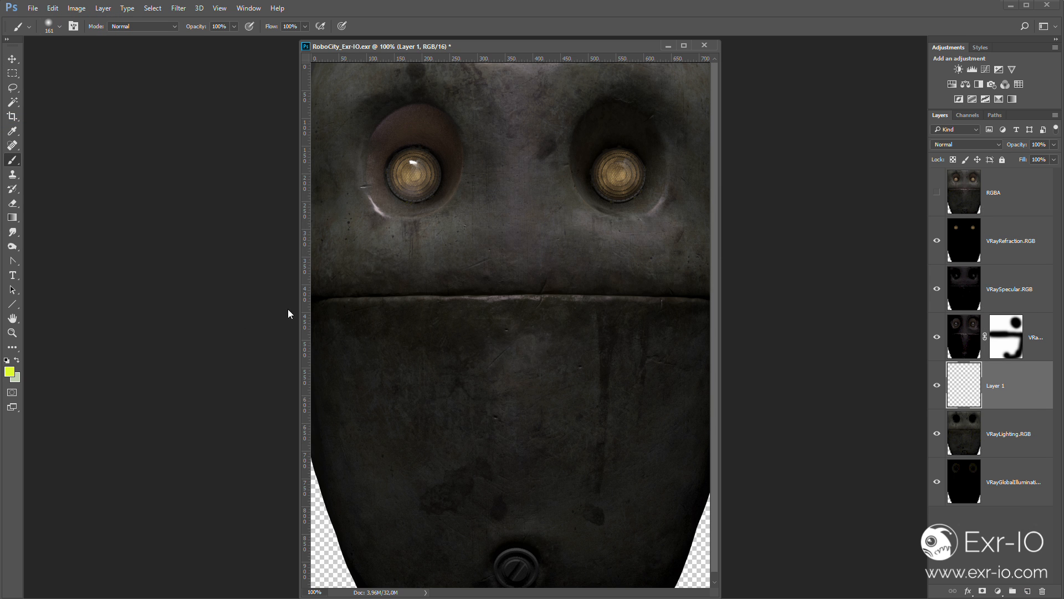
{"action": "left_click", "coordinate": [9, 371]}
{"action": "type", "text": "0000ff"}
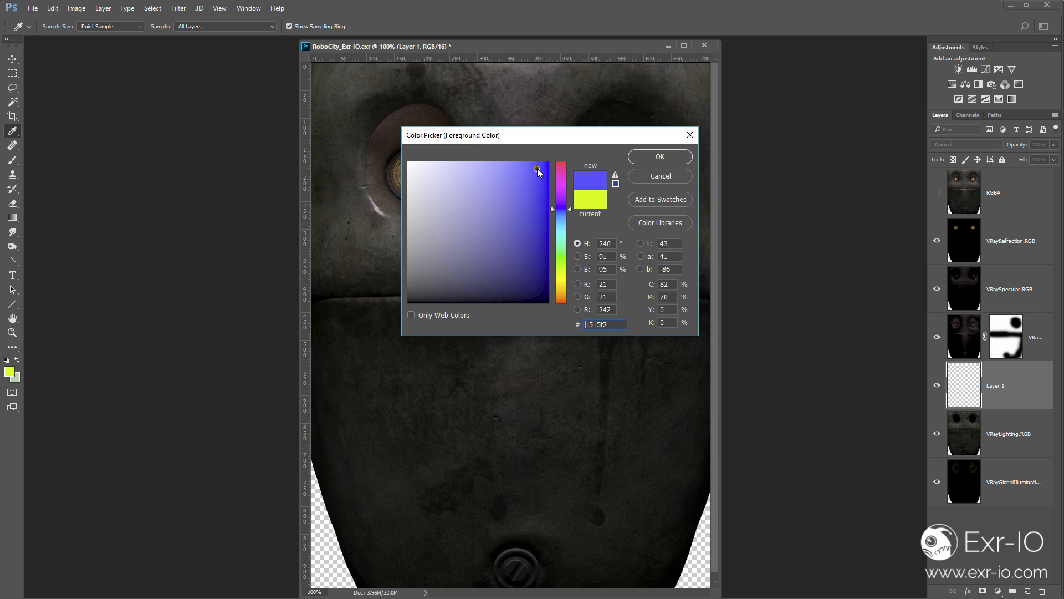
{"action": "left_click", "coordinate": [642, 158]}
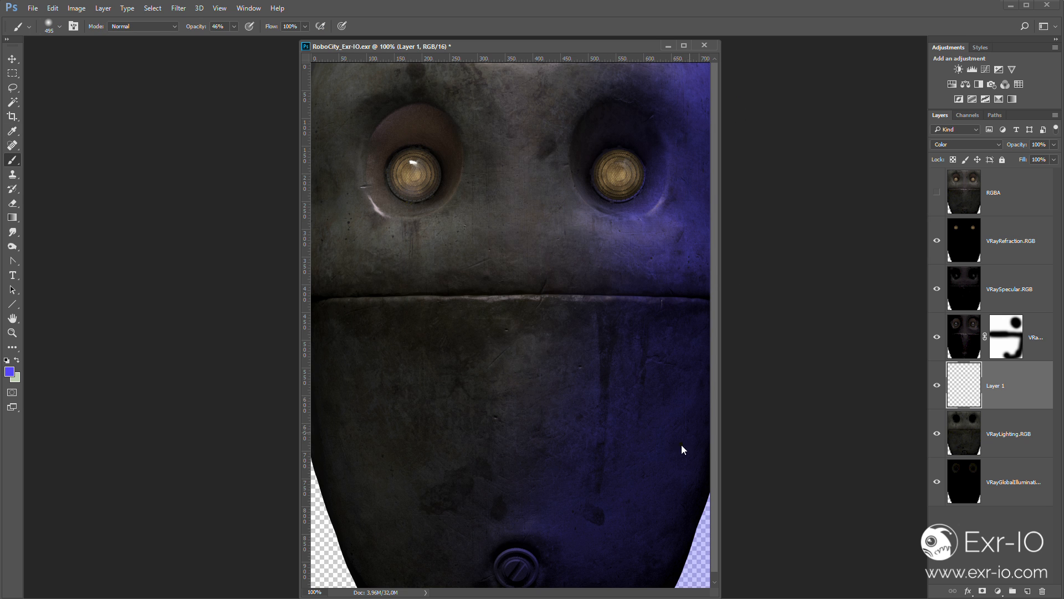
- Move the blue-painted layer between VRayLighting.RGB and the global illumination layer
{"action": "left_click_drag", "start_coordinate": [972, 394], "coordinate": [969, 368]}
{"action": "key", "text": "ctrl+z"}
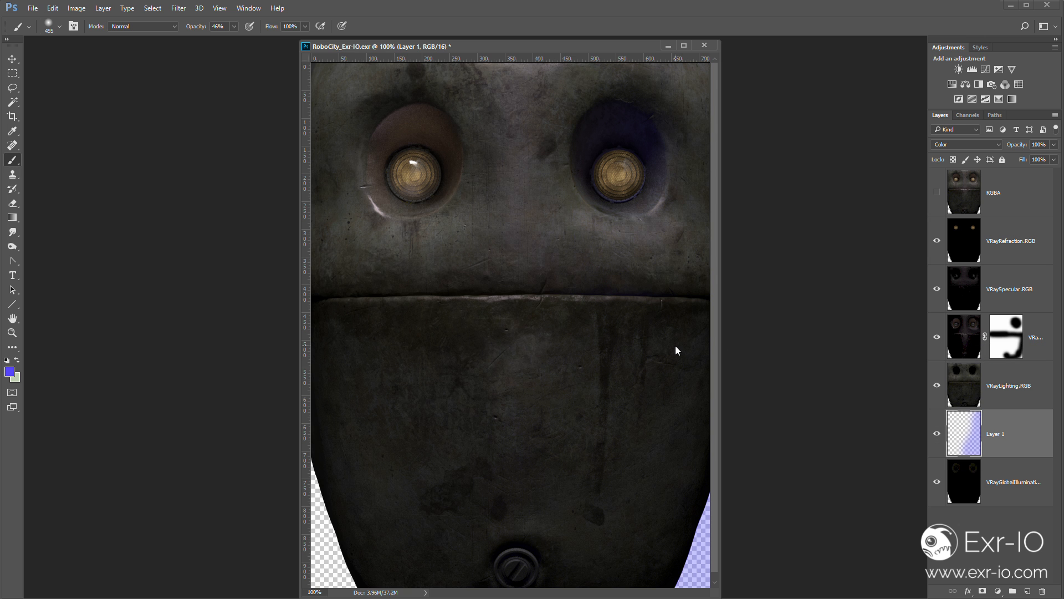
{"action": "key", "text": "v"}
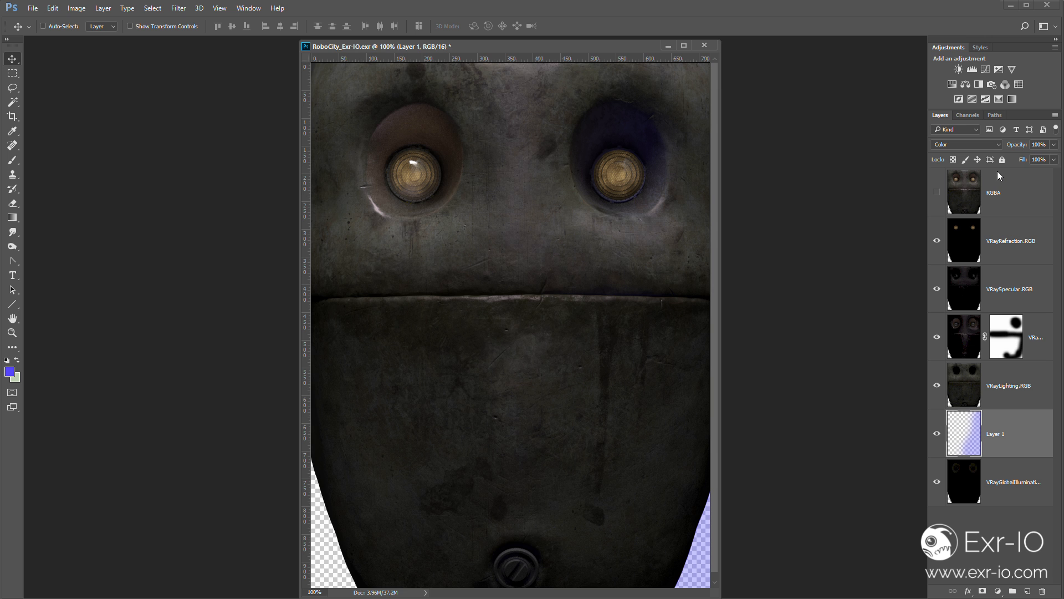
- Add another layer above the blue one, set its blend mode to Color and brush over the right side of the face
{"action": "left_click", "coordinate": [1027, 590]}
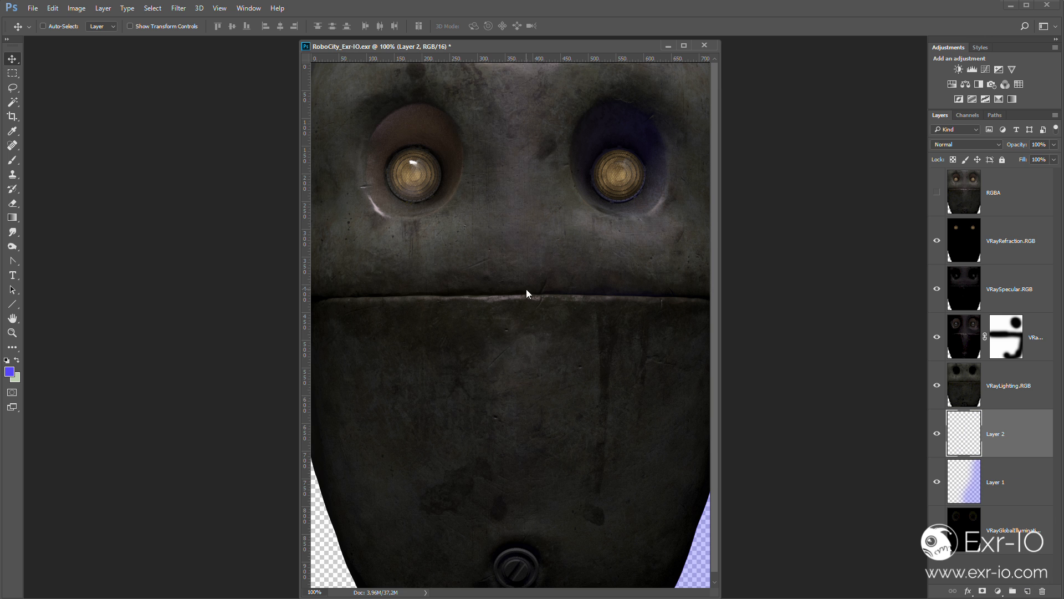
{"action": "key", "text": "b"}
{"action": "left_click", "coordinate": [968, 144]}
{"action": "left_click", "coordinate": [968, 356]}
{"action": "left_click", "coordinate": [666, 497]}
{"action": "left_click_drag", "start_coordinate": [196, 26], "coordinate": [237, 16]}
{"action": "mouse_move", "coordinate": [675, 508]}
{"action": "left_mouse_down"}
{"action": "mouse_move", "coordinate": [663, 207]}
{"action": "mouse_move", "coordinate": [671, 386]}
{"action": "left_mouse_up"}
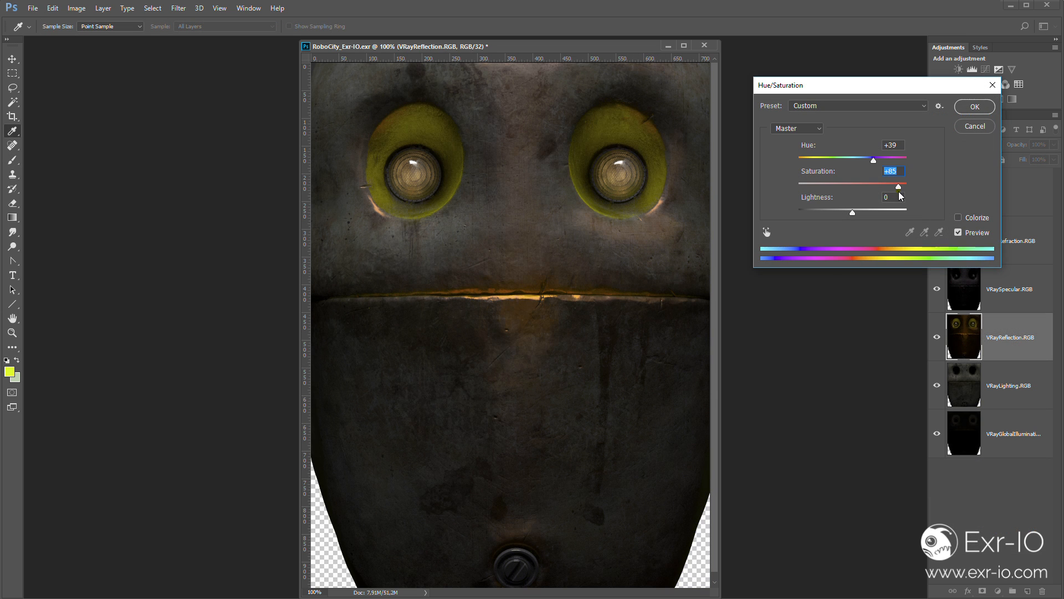
- Try a Hue/Saturation shift of hue +32 and saturation +72 on VRayReflection.RGB, and a Levels midtone change on VRayLighting.RGB
{"action": "left_click_drag", "start_coordinate": [892, 188], "coordinate": [870, 162]}
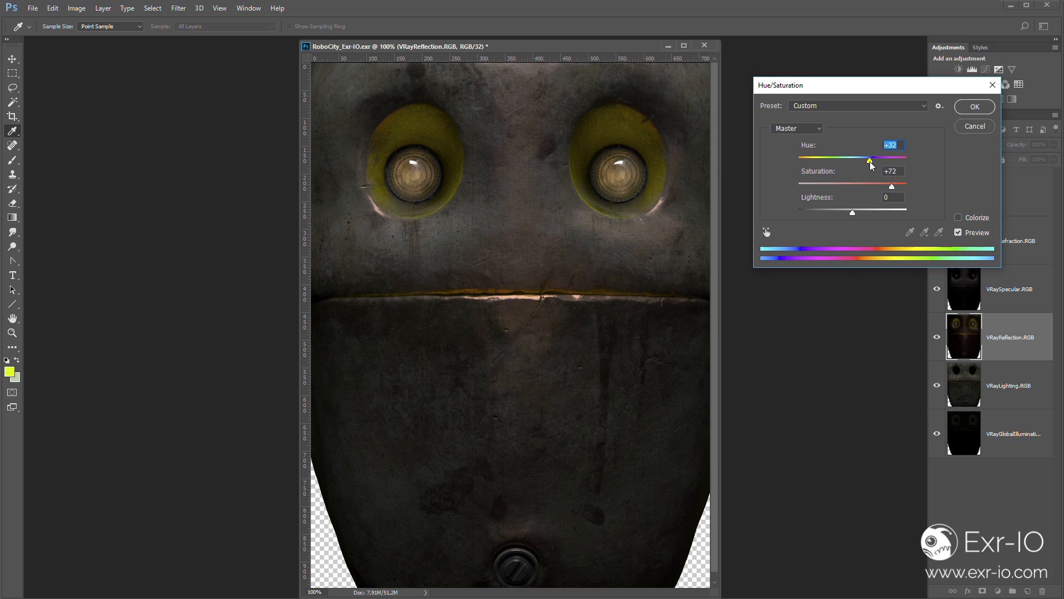
{"action": "left_click", "coordinate": [974, 127]}
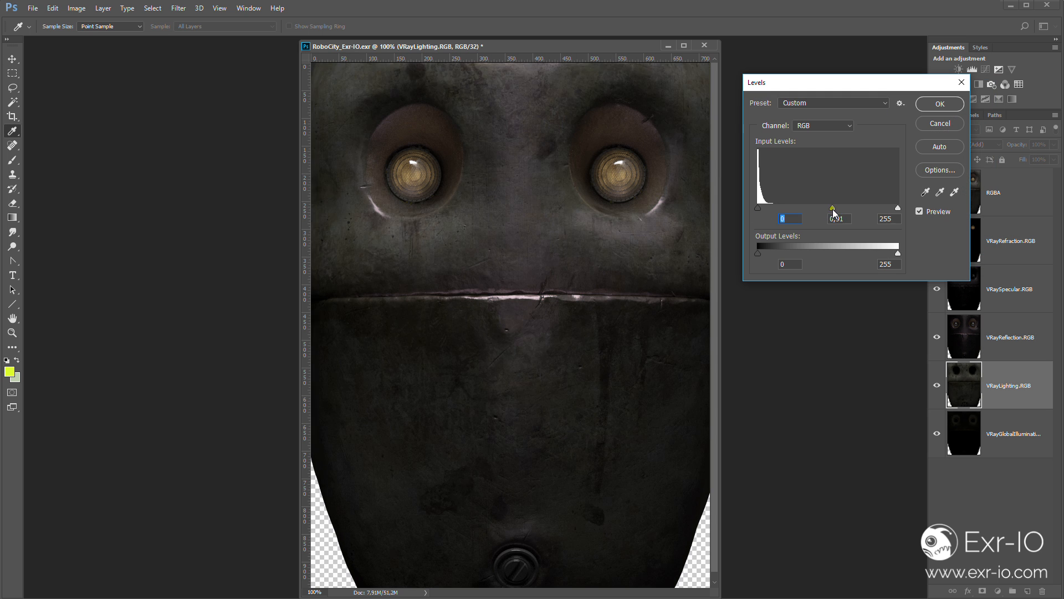
{"action": "left_click_drag", "start_coordinate": [833, 209], "coordinate": [874, 214]}
{"action": "left_click", "coordinate": [940, 123]}
- Darken the VRayRefraction.RGB layer with Levels, setting the midtone input to 0.29
{"action": "left_click", "coordinate": [969, 238]}
{"action": "key", "text": "ctrl+l"}
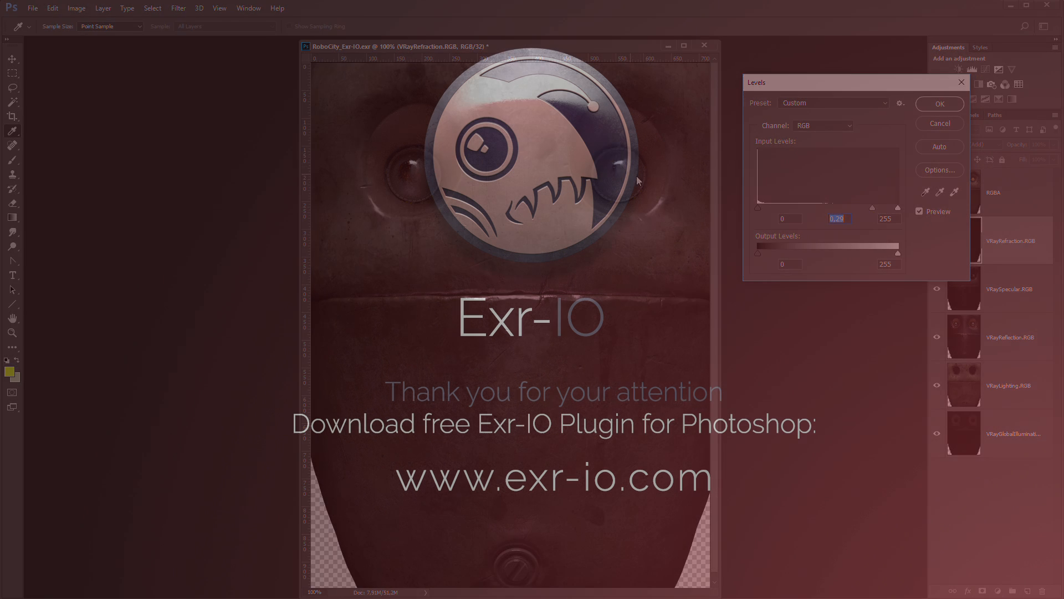